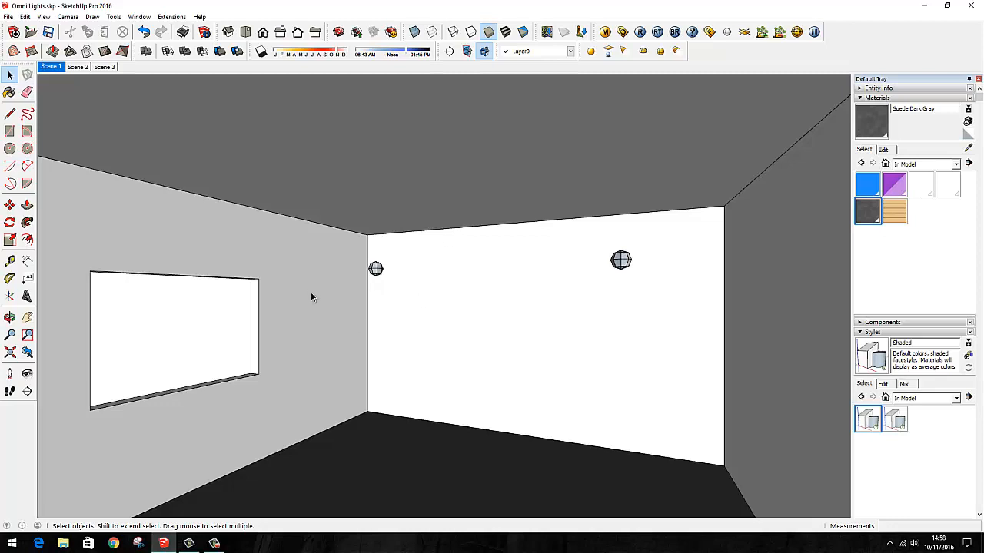
- Disable the omni light inside the shared light component in the V-Ray light editor, and test-render the scene
left_click(375, 268)
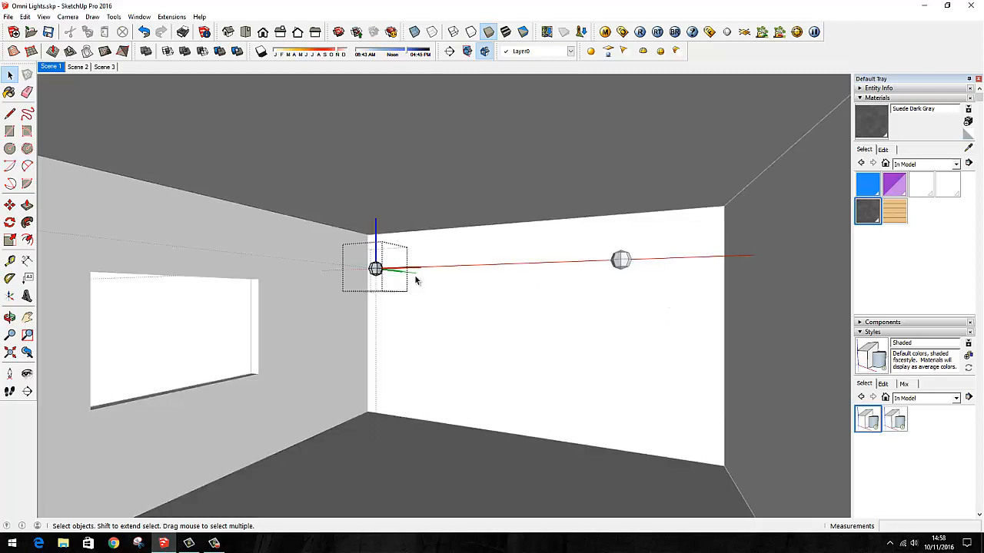
right_click(376, 269)
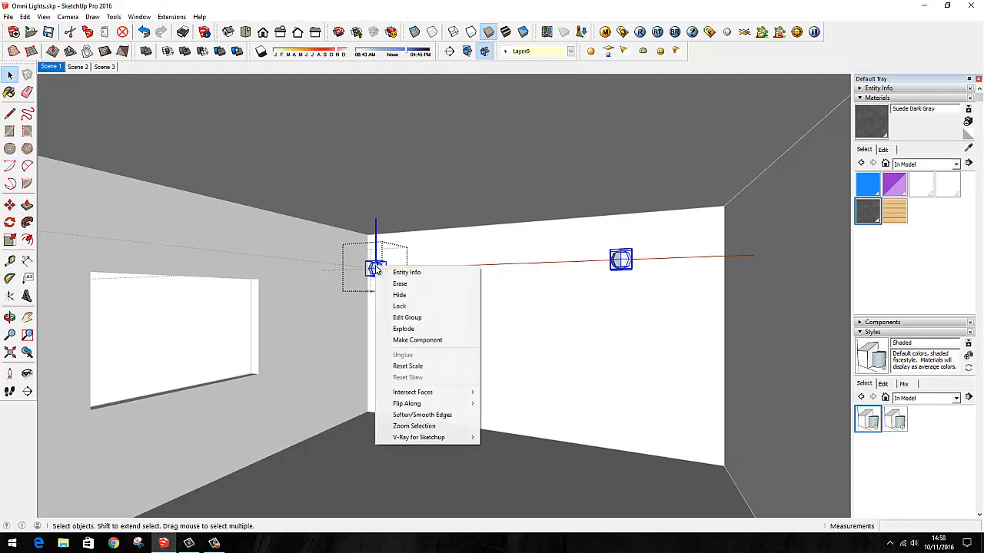
mouse_move(431, 437)
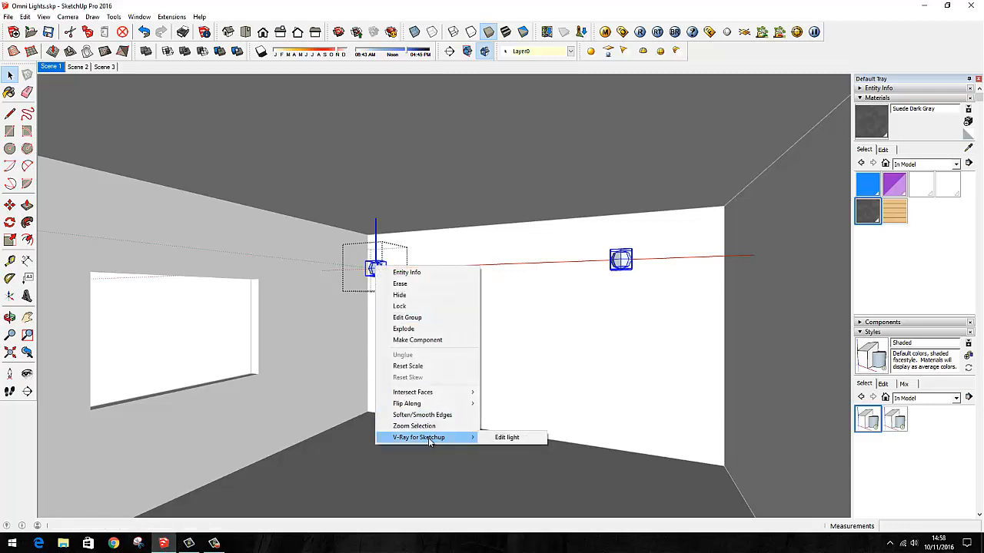
left_click(502, 437)
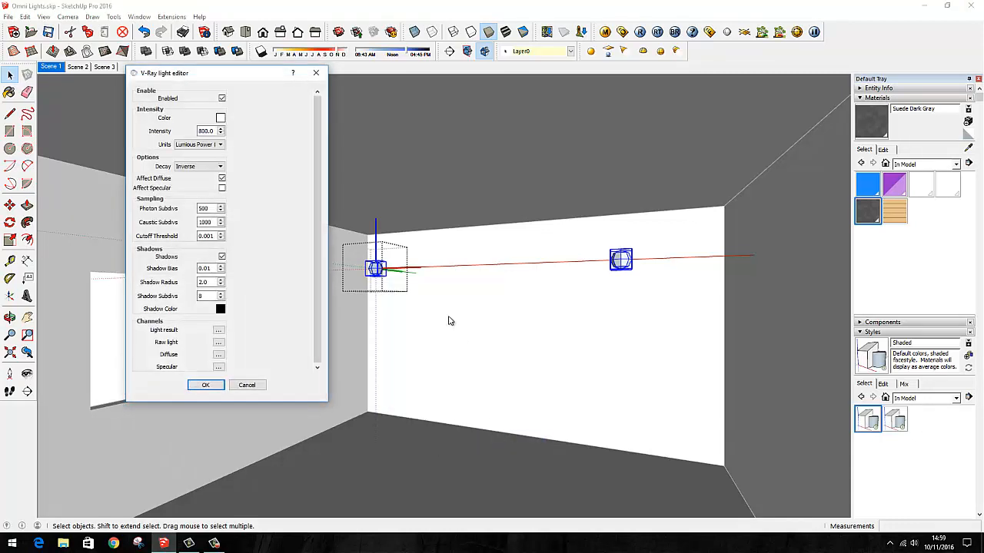
left_click(221, 99)
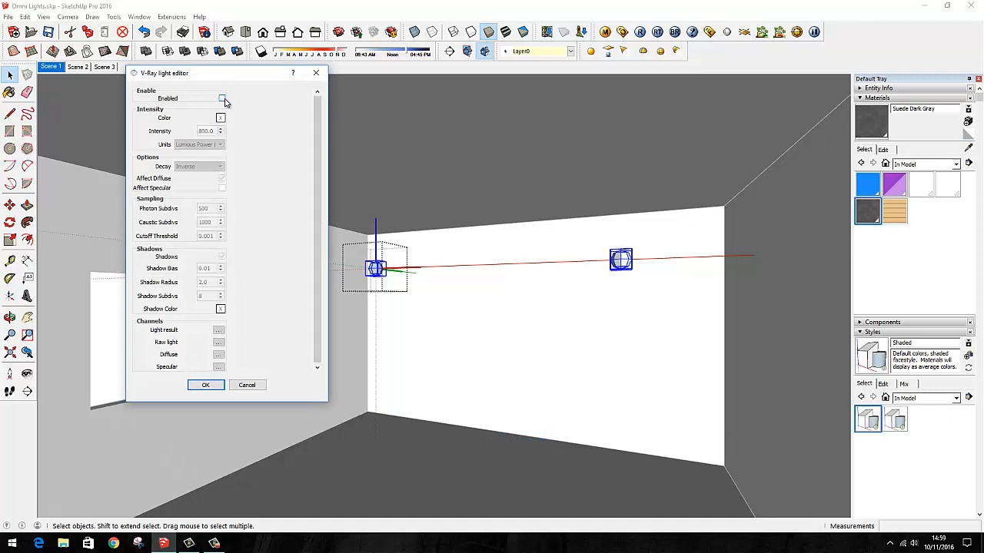
left_click(221, 390)
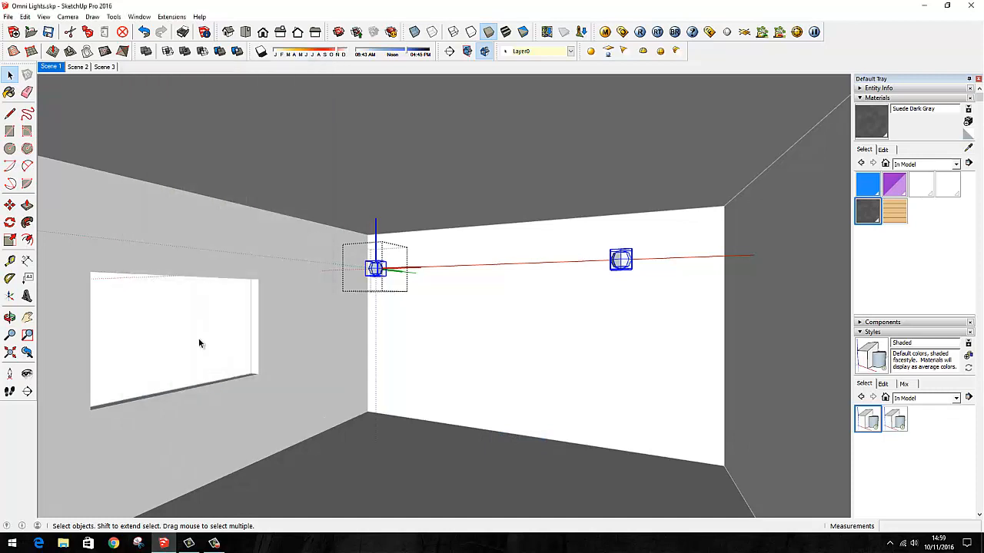
left_click(640, 31)
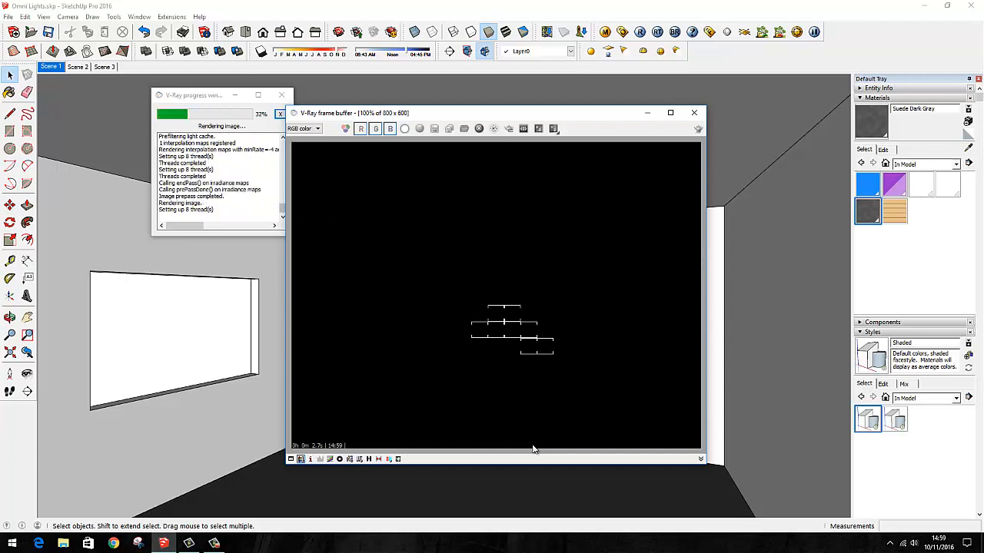
left_click(699, 113)
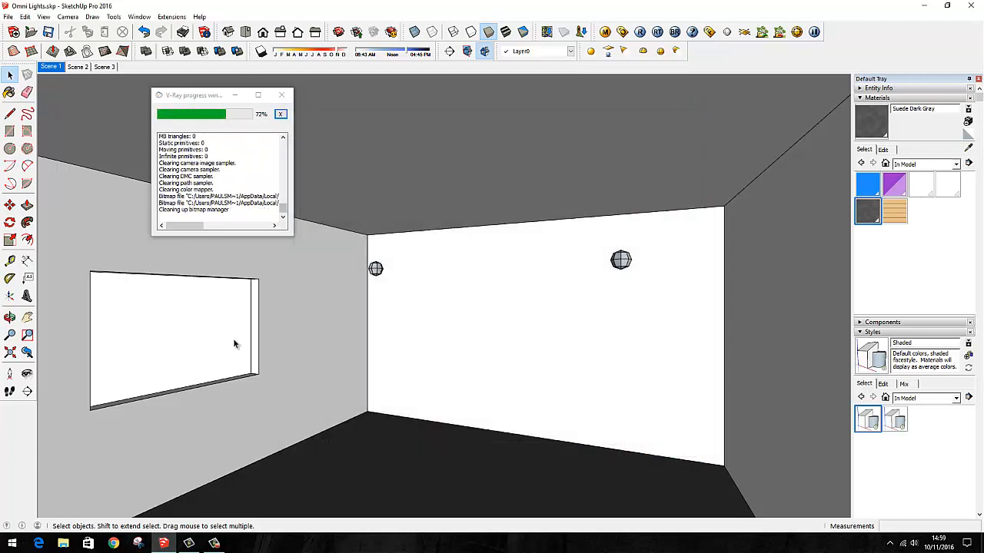
- Unhide the V-Ray Rectangle Light from the Outliner and recall Scene 1
left_click(875, 98)
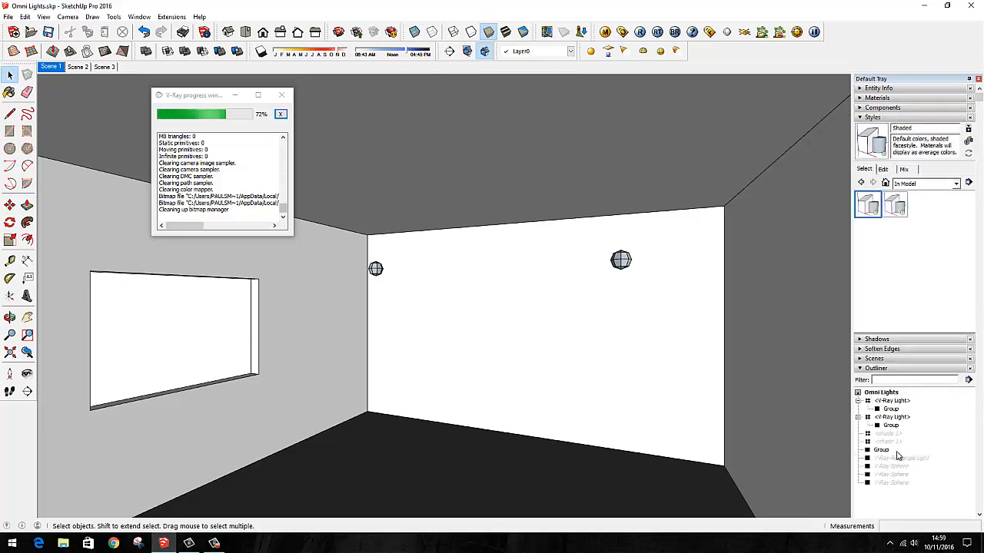
right_click(887, 460)
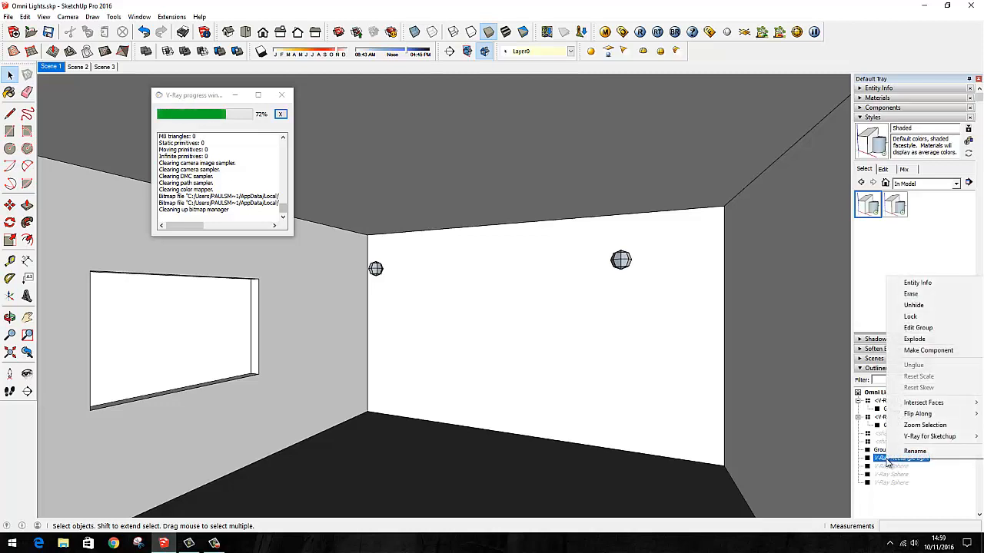
left_click(913, 305)
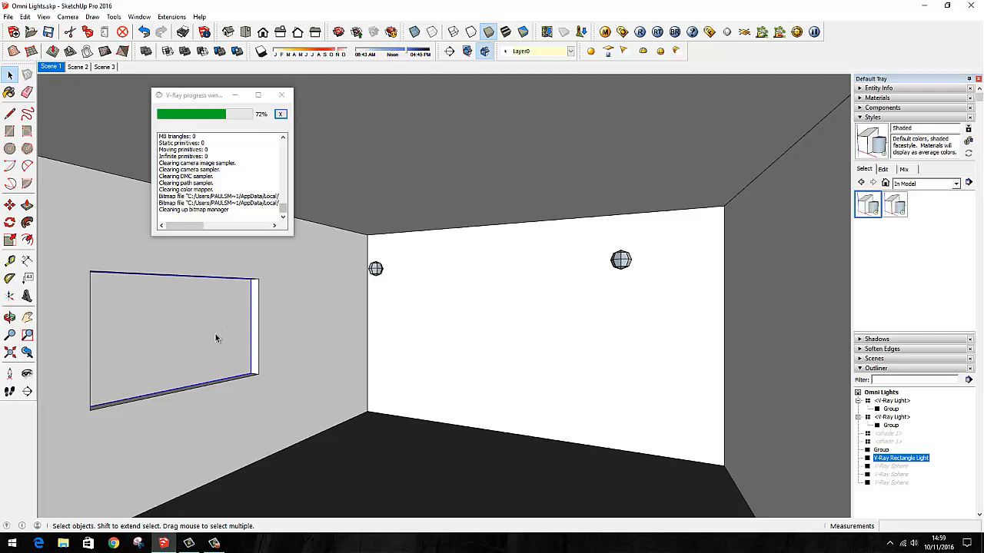
left_click(303, 375)
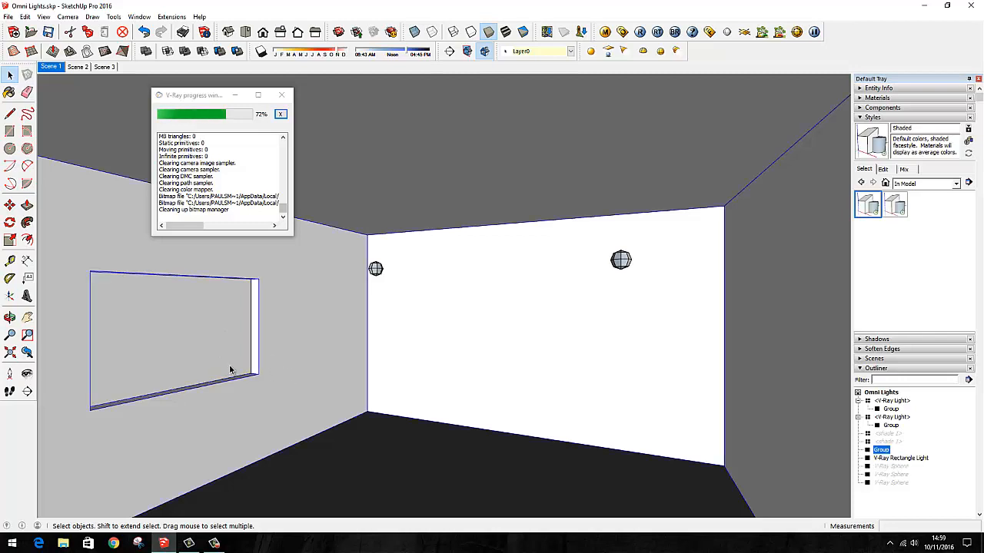
left_click(51, 68)
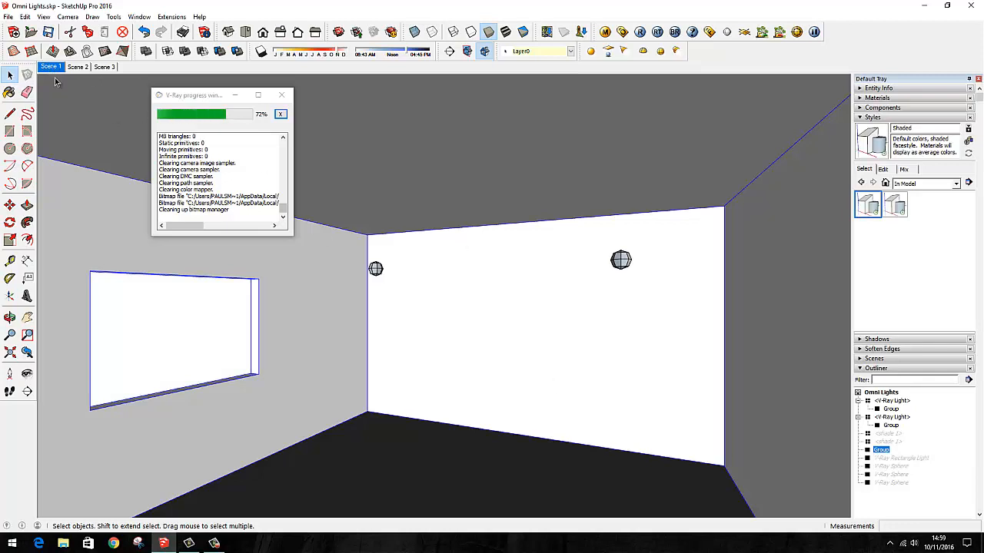
- Unhide the V-Ray Rectangle Light in the window opening and update Scene 1 to store its visibility
left_click(899, 459)
right_click(901, 460)
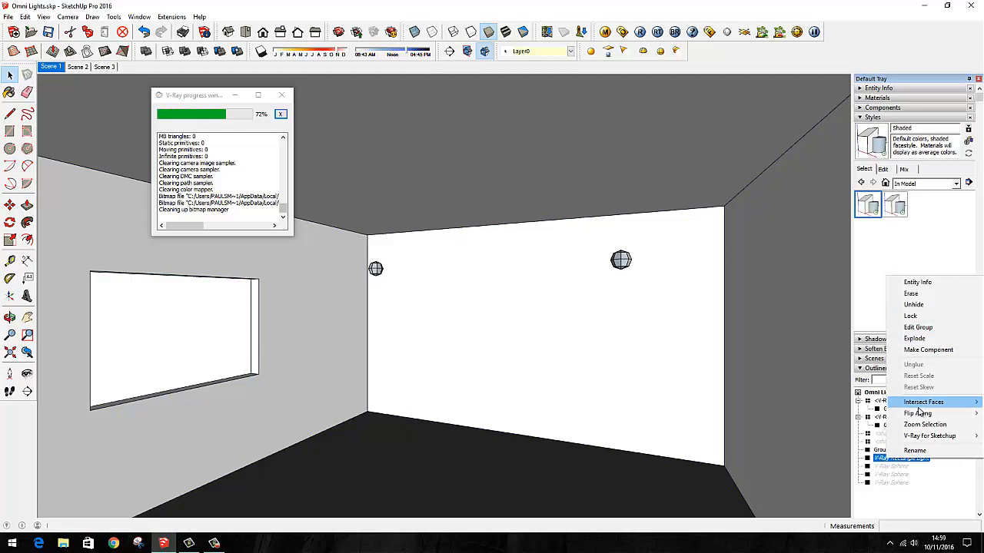
left_click(921, 318)
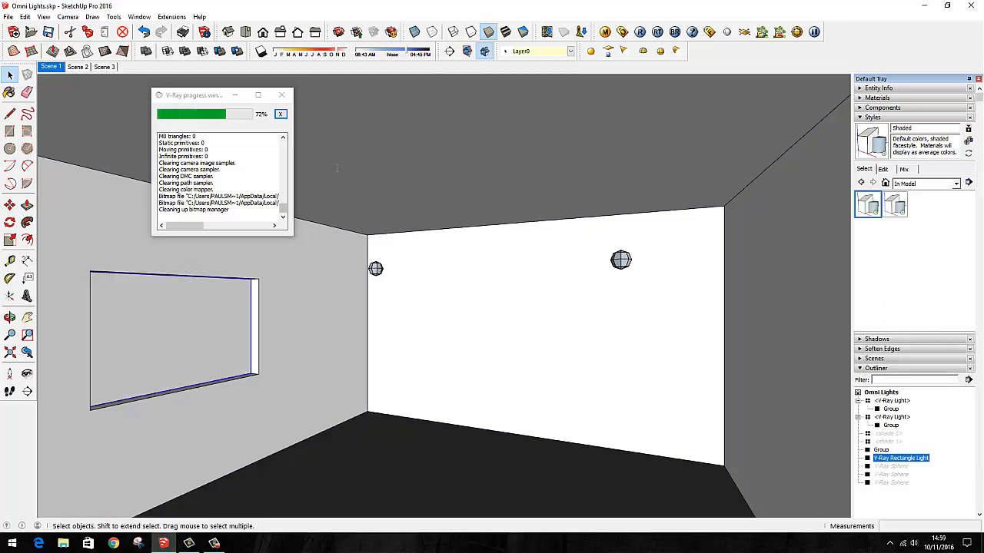
right_click(50, 68)
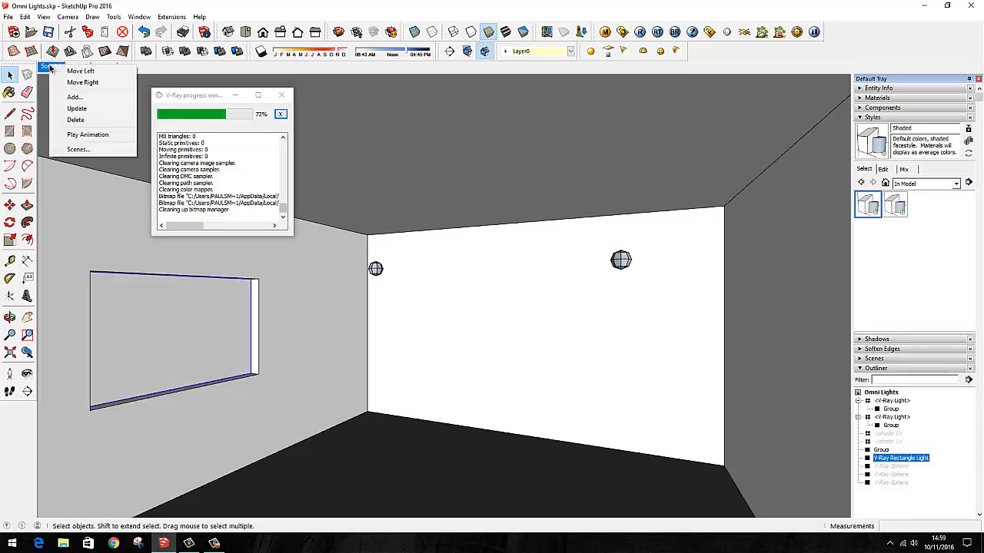
left_click(76, 109)
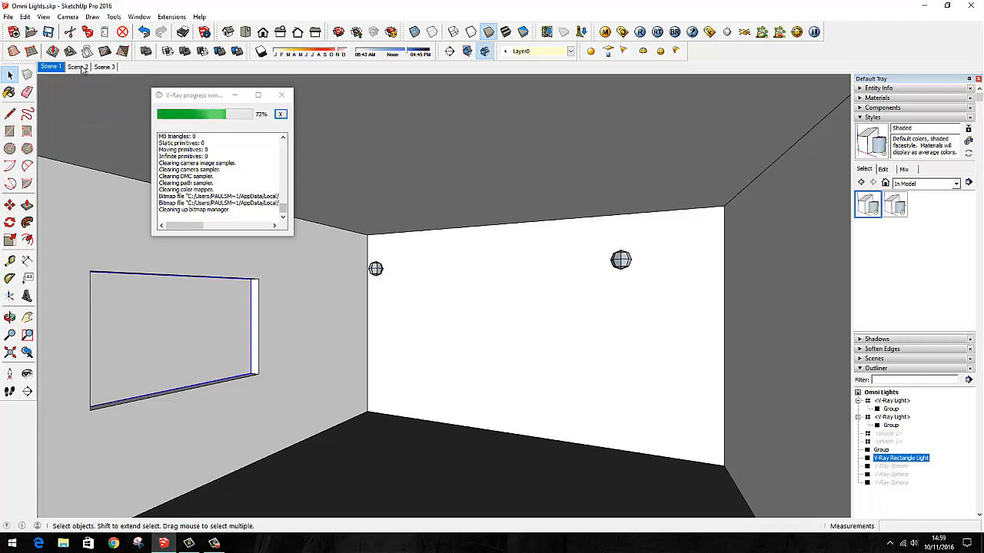
- Check the rectangle light's visibility in Scene 3 and Scene 2, and return to Scene 1
left_click(105, 67)
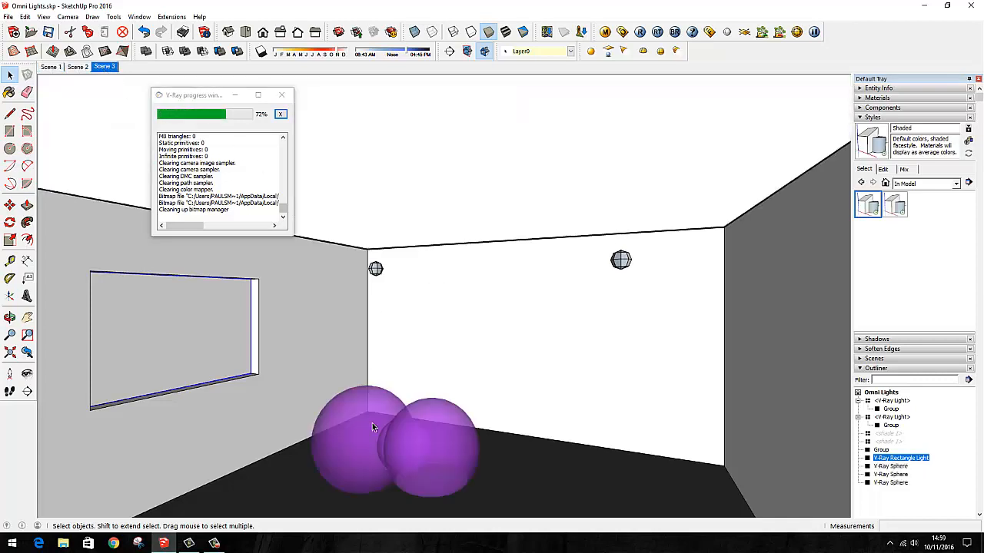
left_click(76, 67)
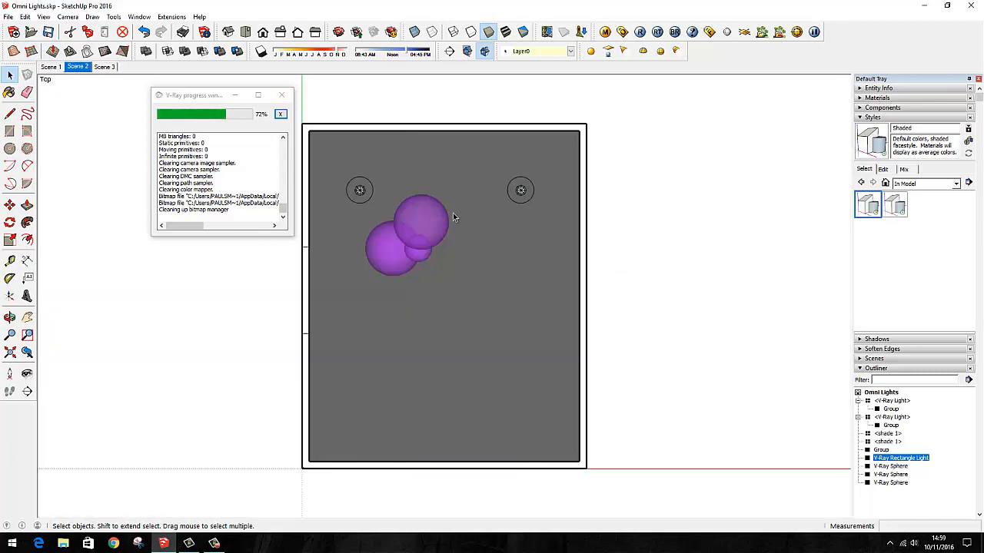
left_click(50, 67)
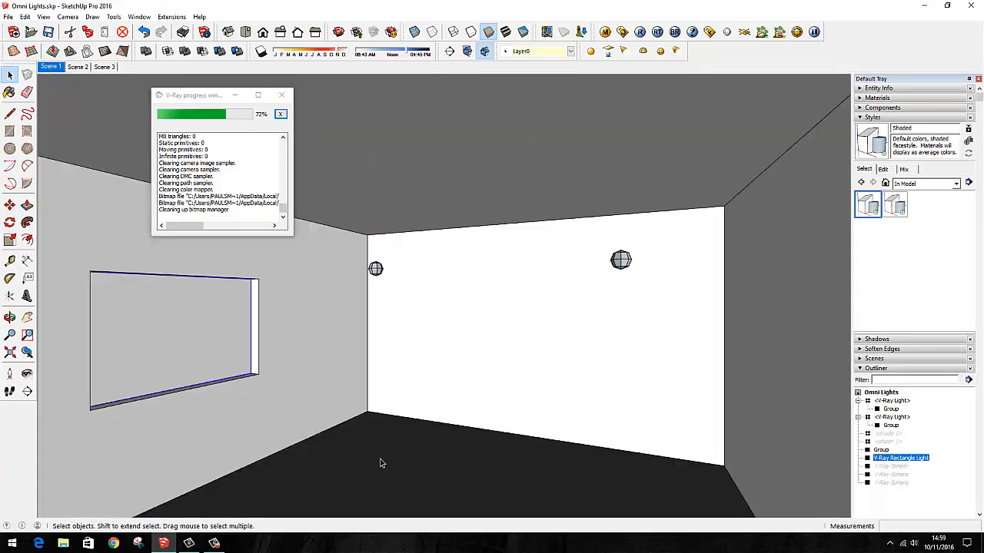
- Draw a small V-Ray rectangle light on the room's outer wall beside the window, and delete it
left_click(346, 452)
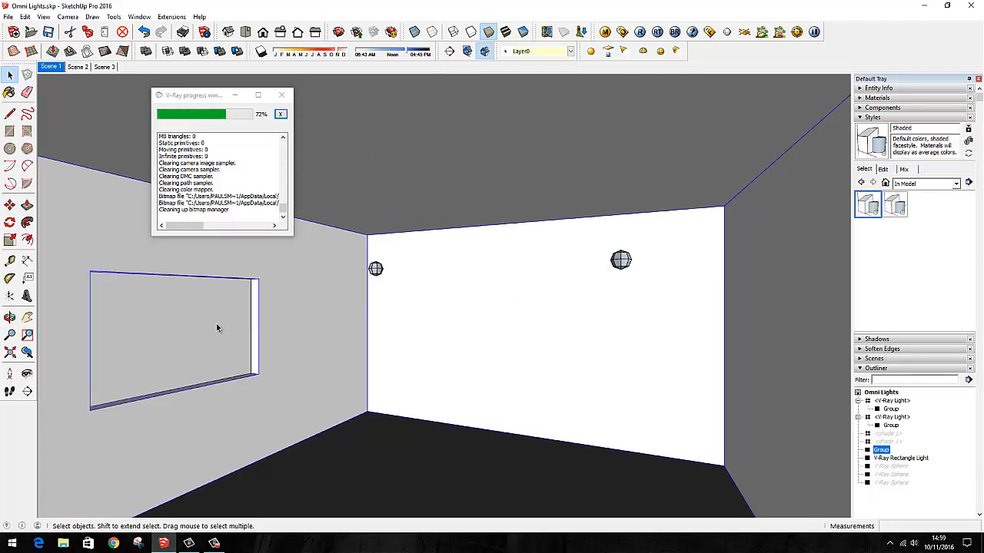
middle_click_drag(180, 329, 511, 296)
scroll(566, 333, "down", 6)
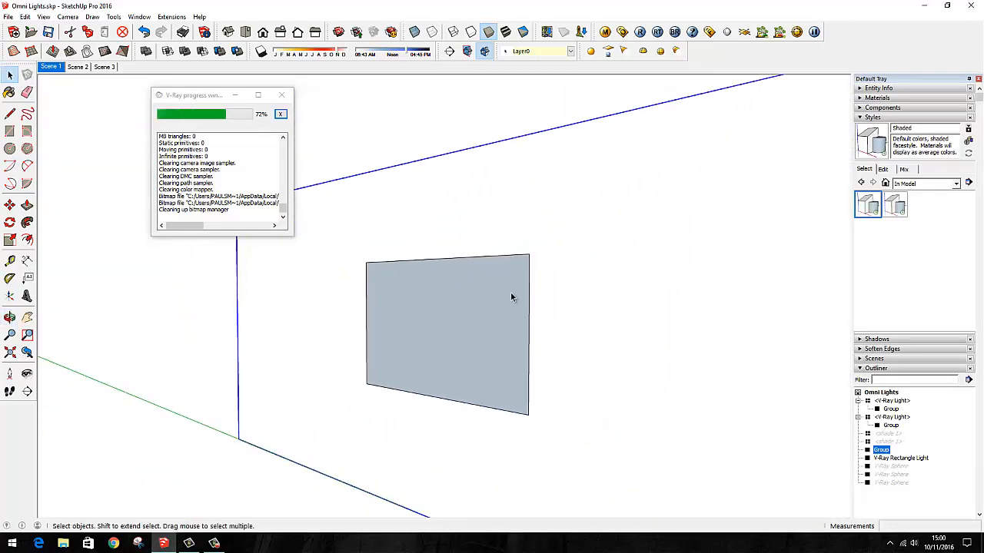
left_click(607, 54)
left_click(281, 382)
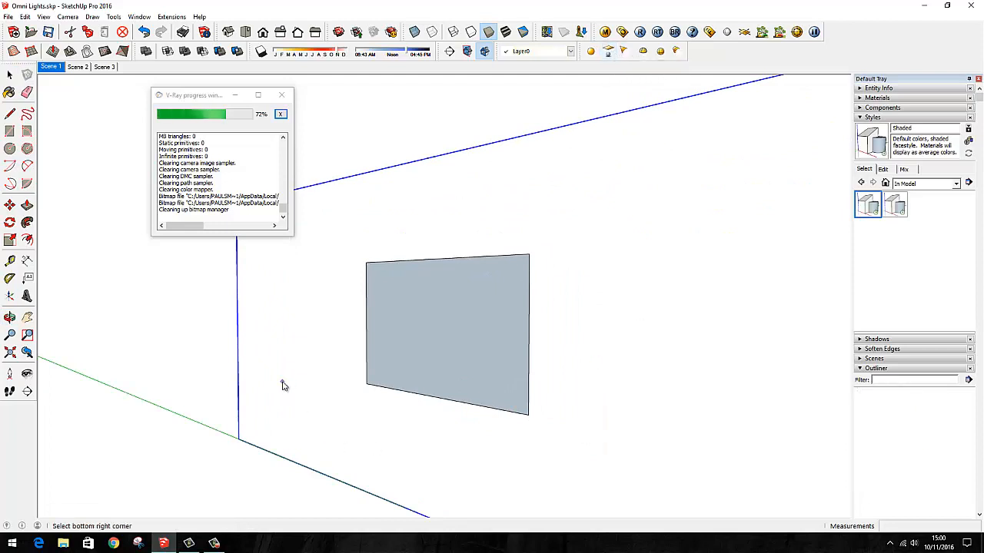
left_click(319, 329)
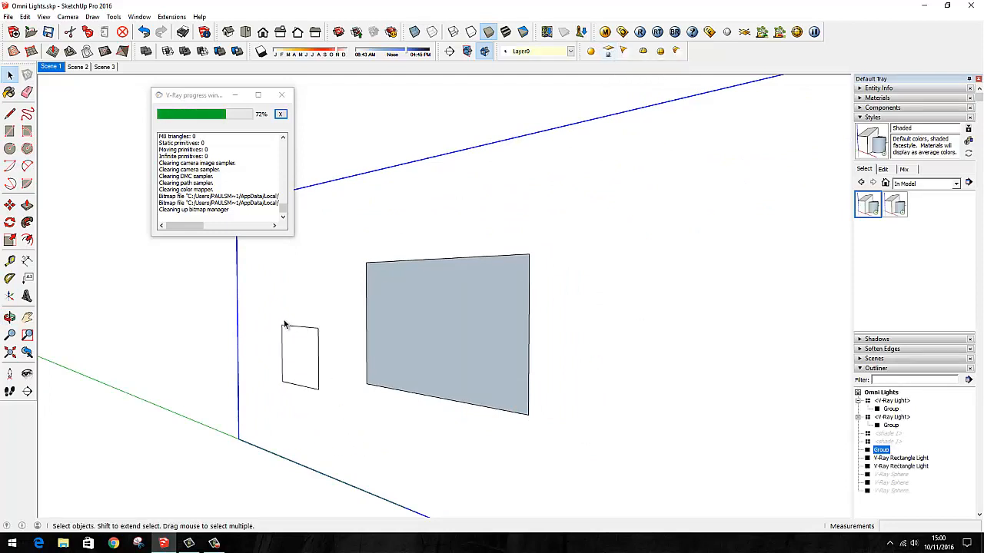
left_click(135, 454)
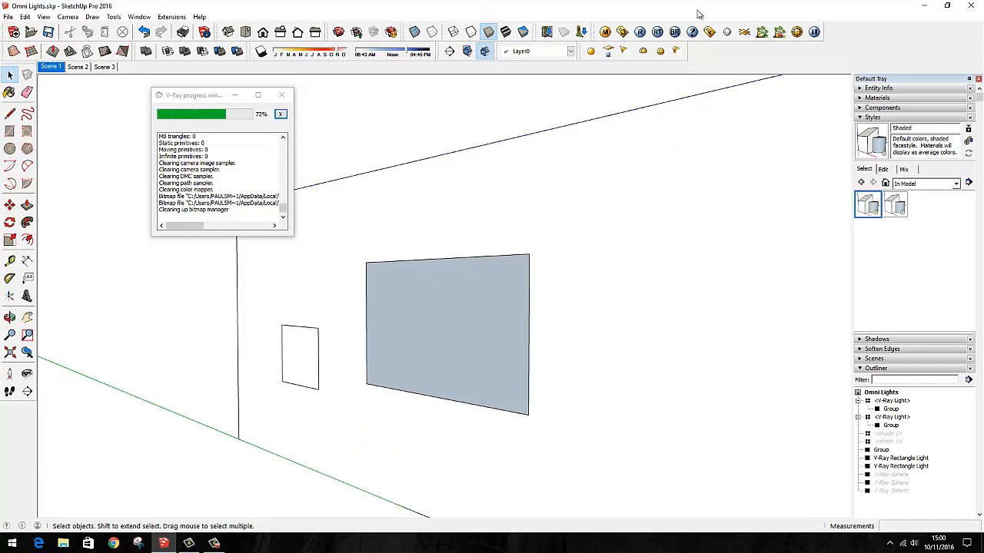
left_click(300, 333)
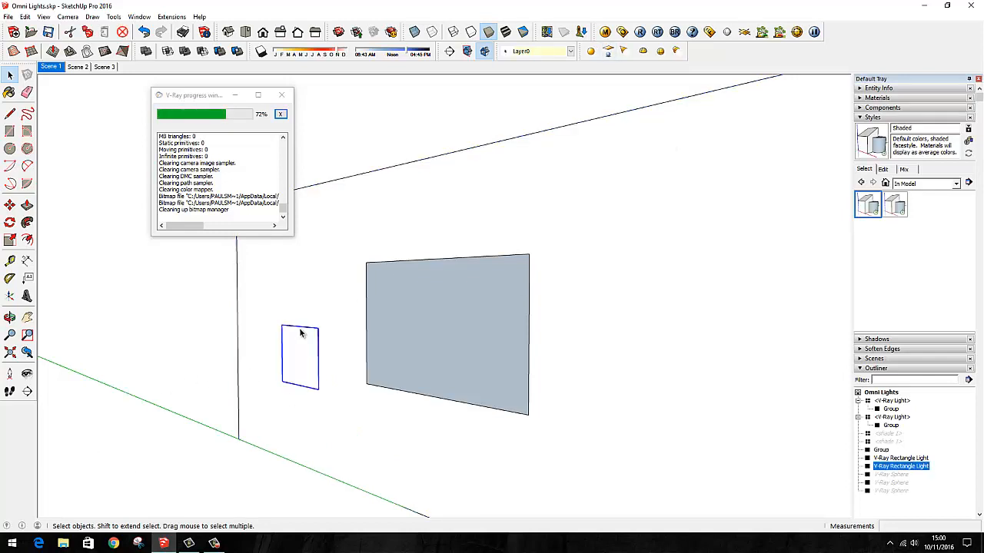
key("Delete")
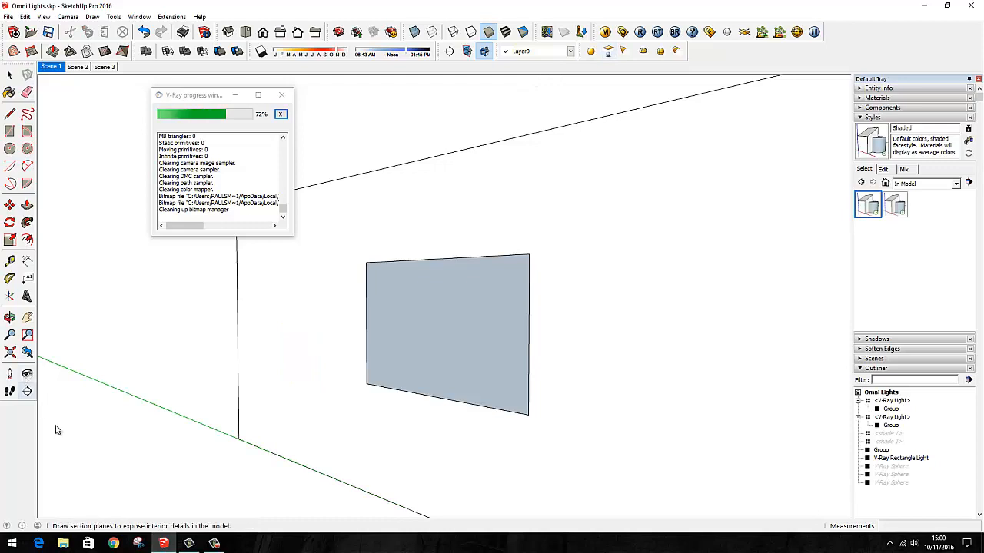
- Draw a V-Ray rectangle light flat on the ground outside the room, and delete it
left_click(93, 439)
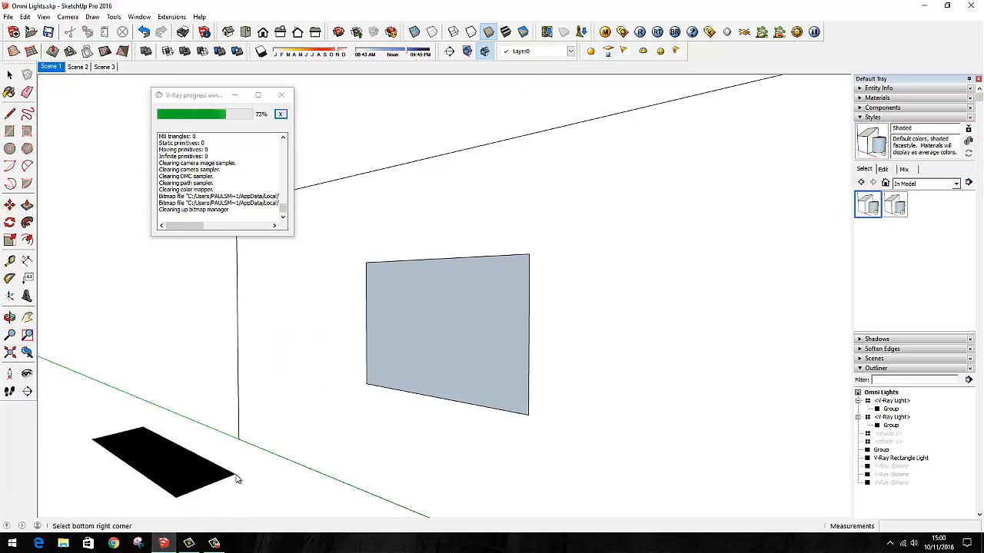
left_click(252, 485)
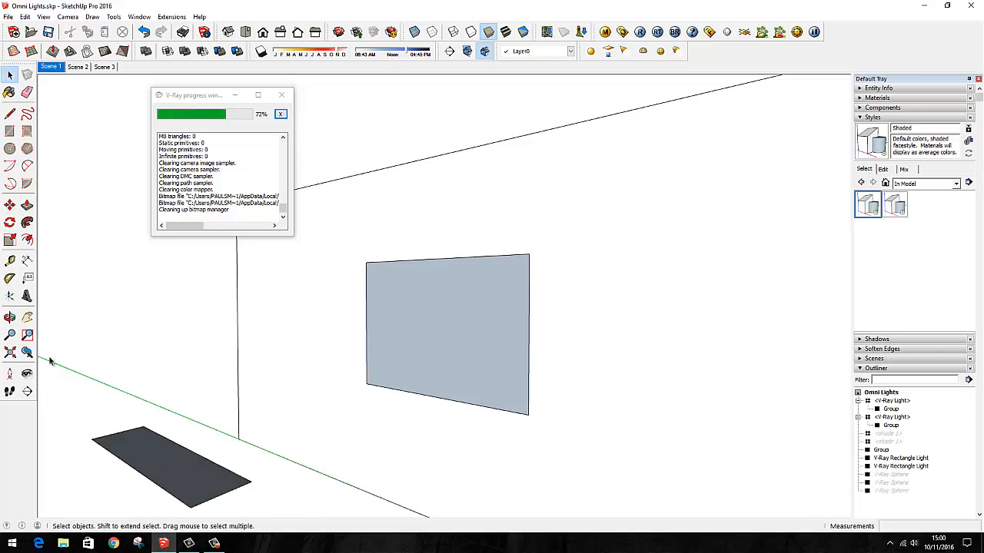
left_click(172, 471)
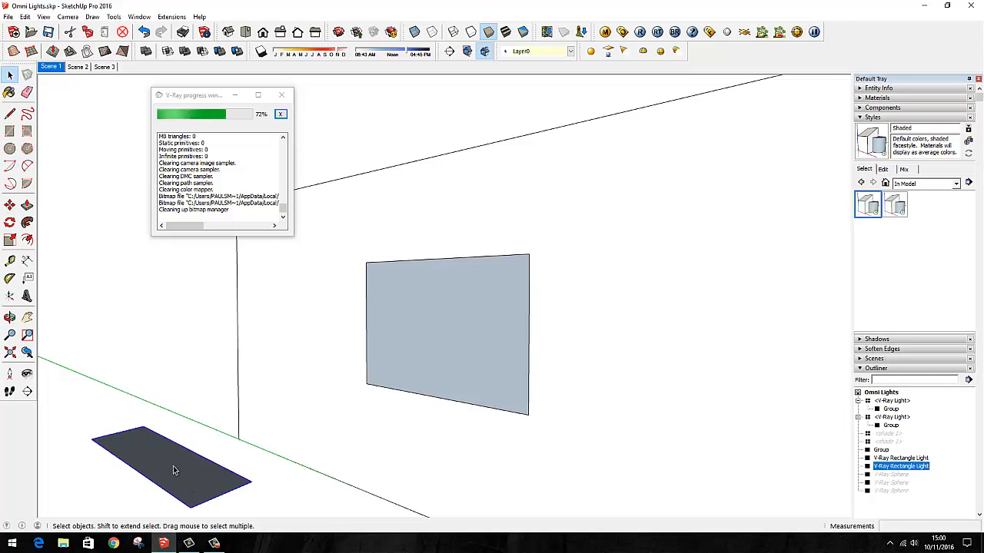
key("Delete")
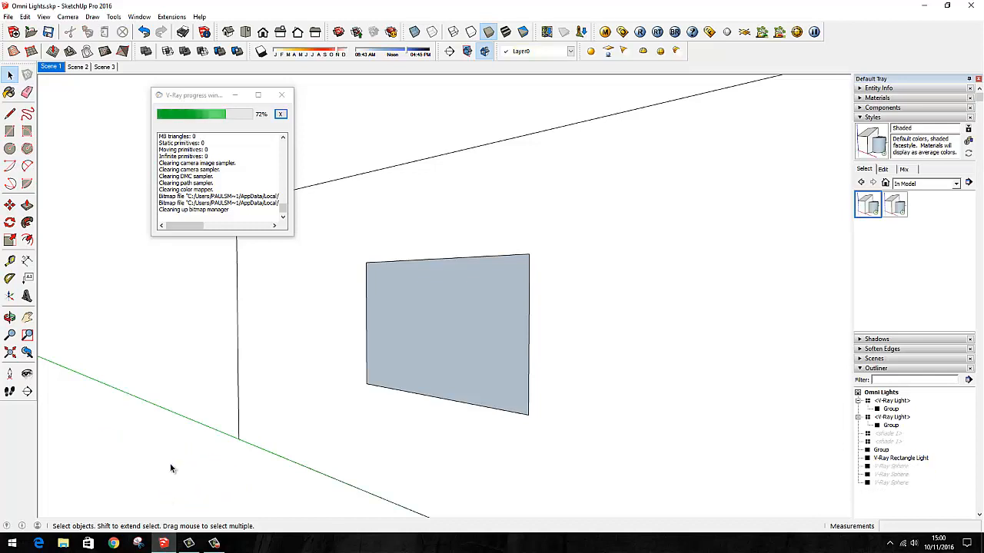
- Return to Scene 1 and open the V-Ray light editor for the window's rectangle light
left_click(51, 67)
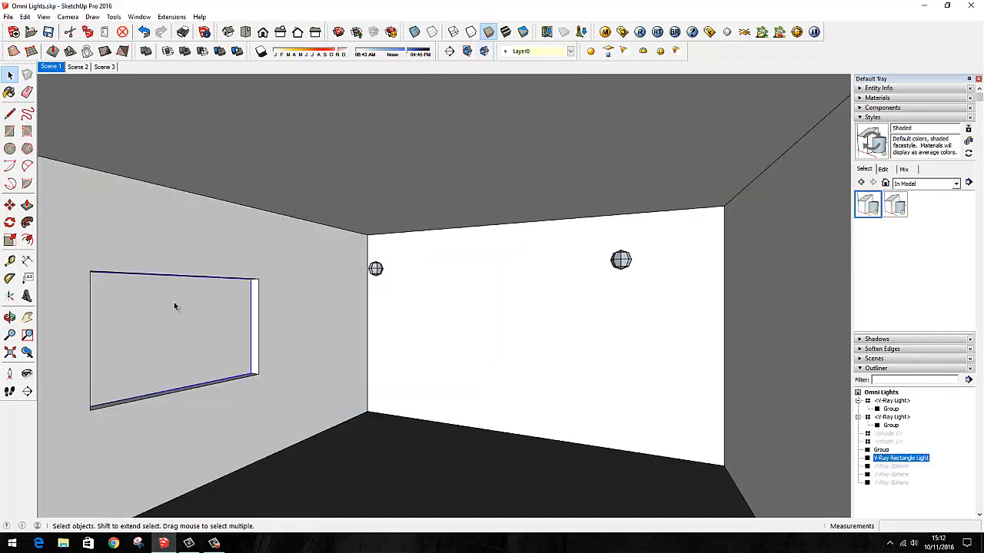
right_click(174, 302)
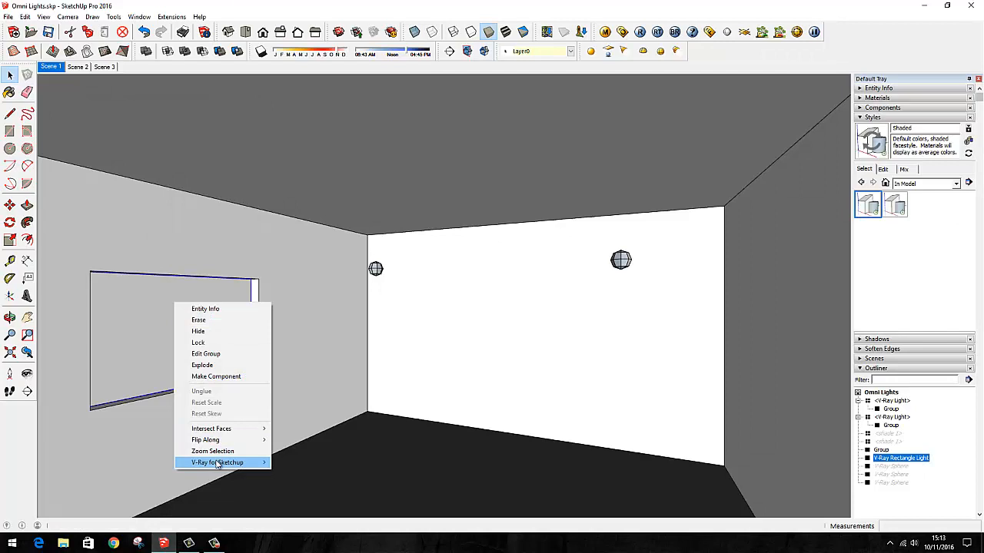
mouse_move(219, 461)
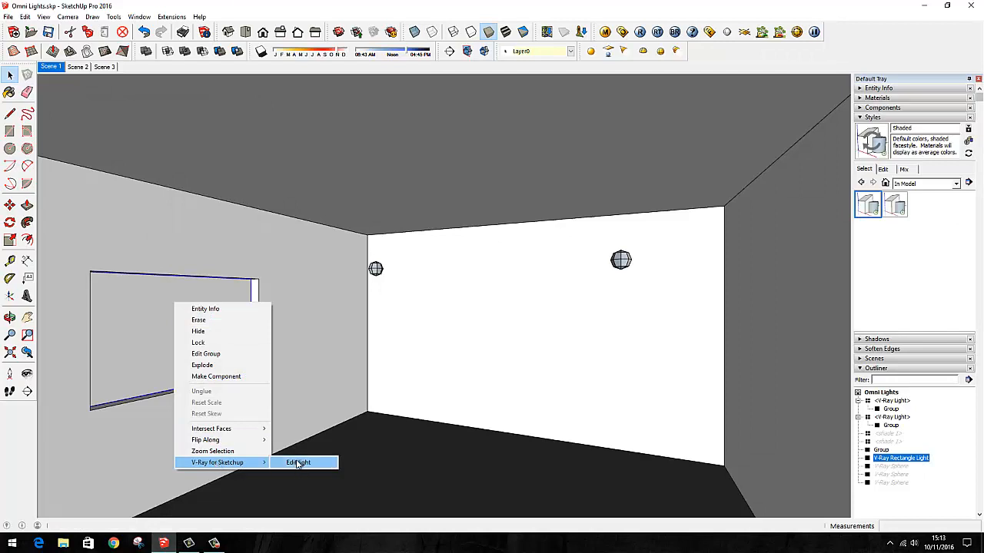
left_click(297, 462)
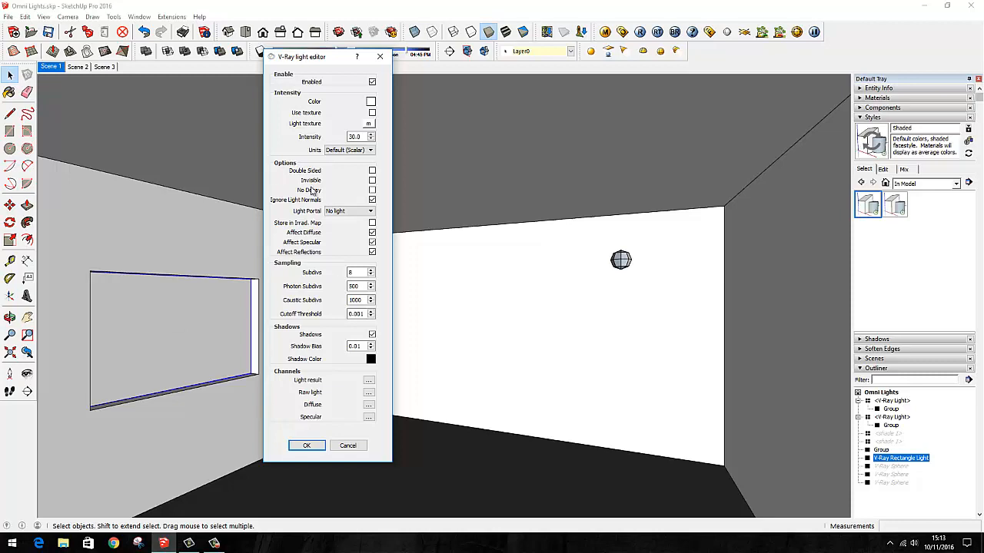
- Make the window's rectangle light invisible and render the room from Scene 1
left_click(373, 181)
left_click(354, 272)
left_click(307, 446)
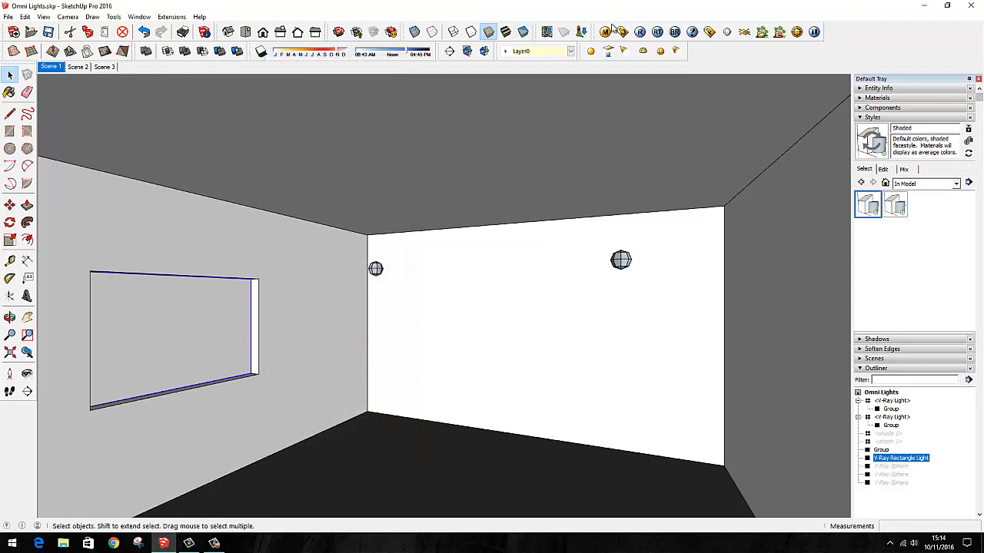
left_click(639, 31)
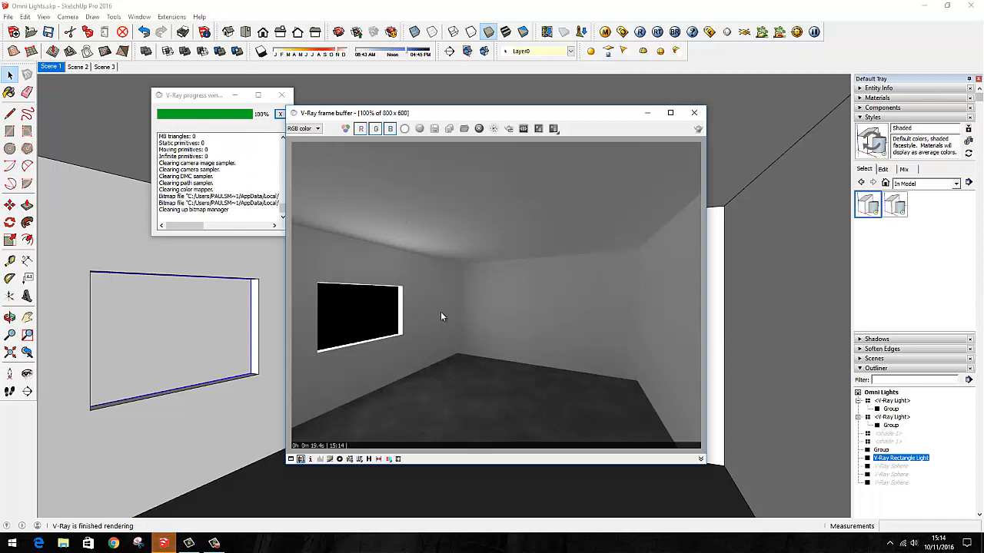
left_click(694, 114)
- Enable No Decay on the window's rectangle light and test-render the room
right_click(181, 343)
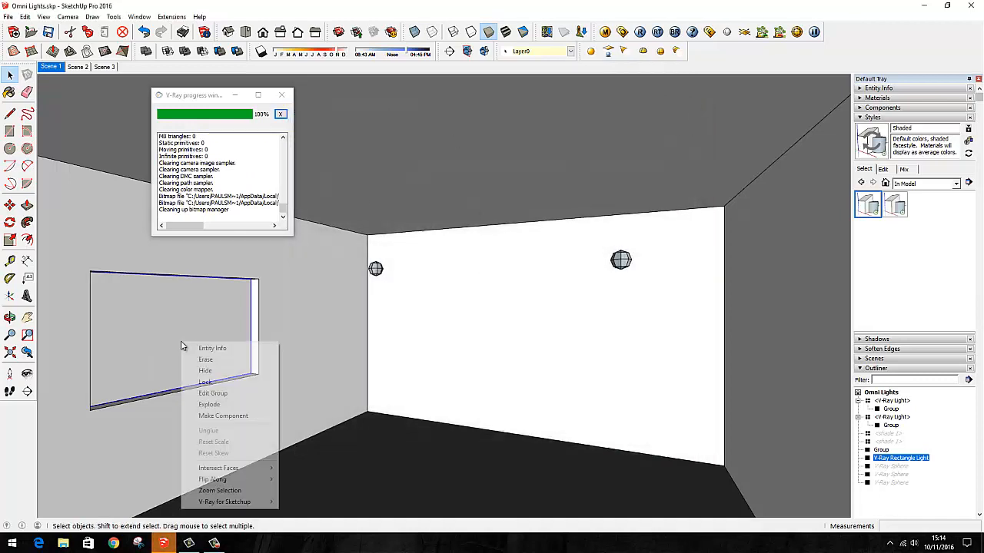
mouse_move(222, 502)
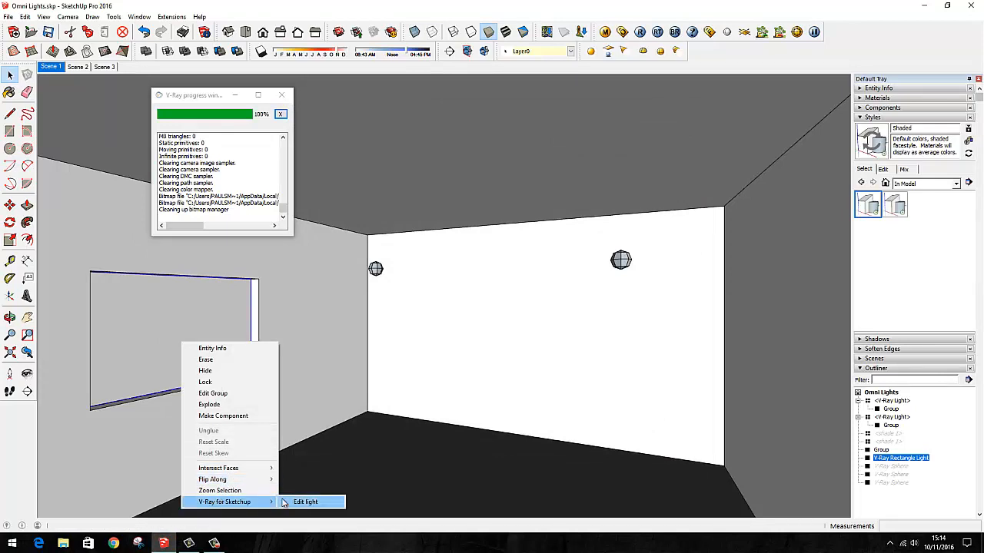
left_click(300, 501)
left_click(372, 223)
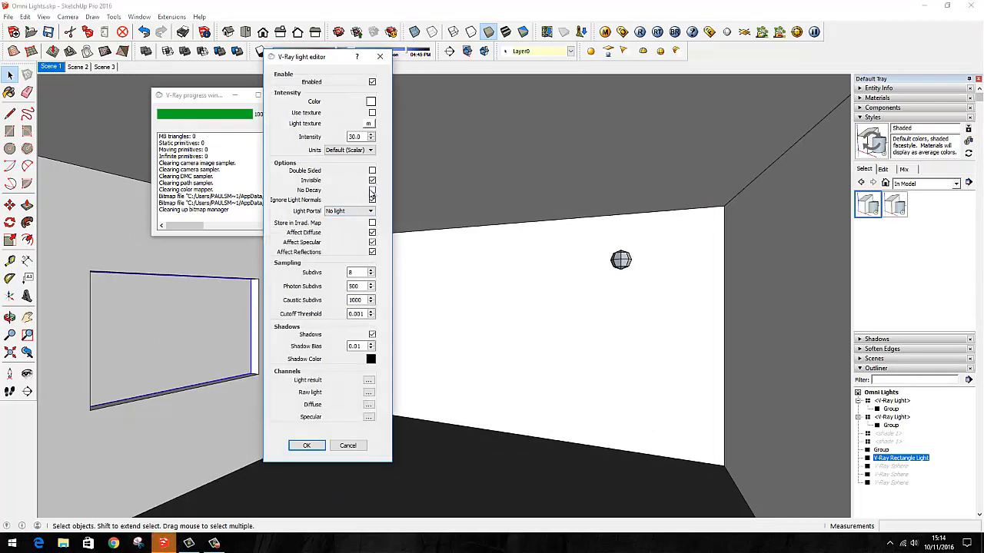
left_click(372, 190)
left_click(306, 447)
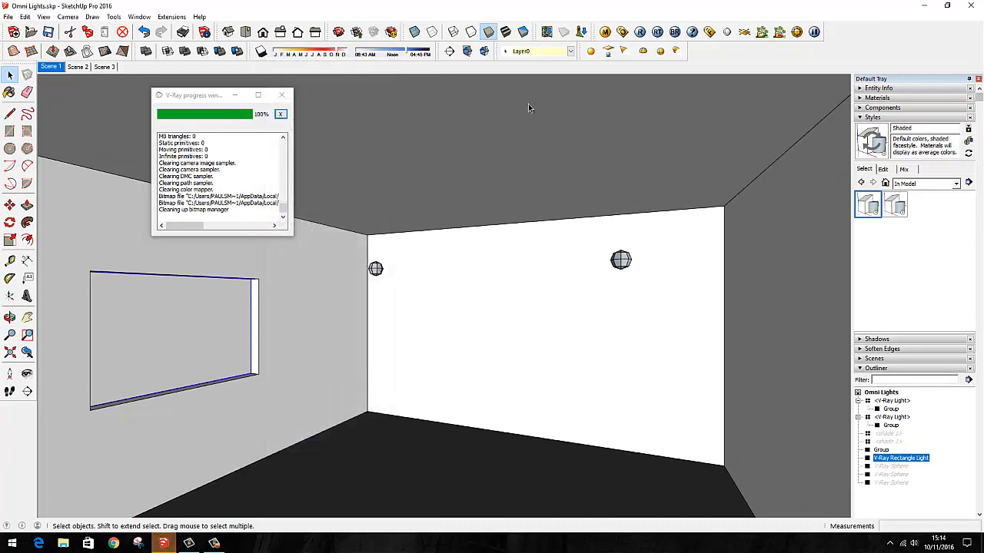
left_click(640, 32)
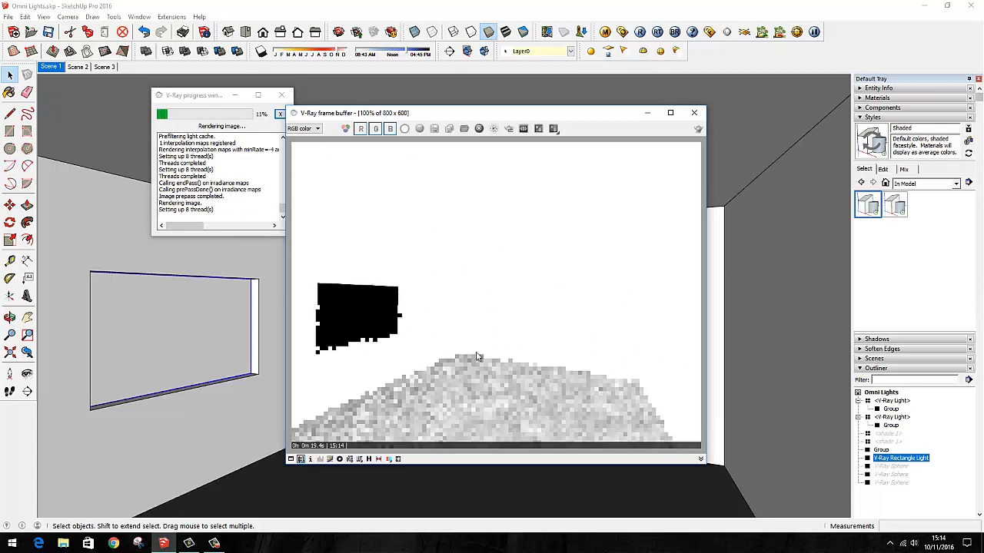
left_click(694, 113)
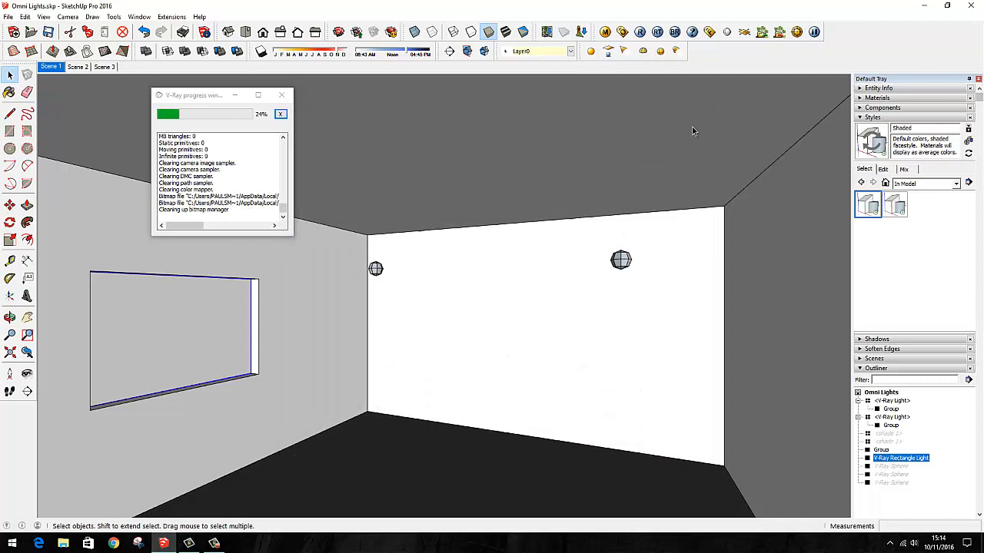
- Reopen the window light's V-Ray settings and switch No Decay back off
right_click(133, 361)
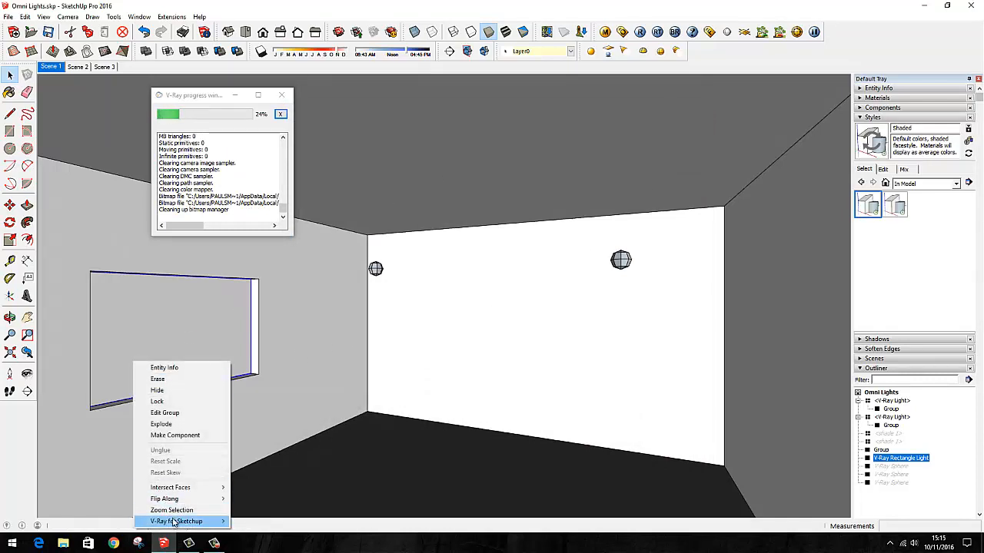
mouse_move(176, 521)
left_click(254, 521)
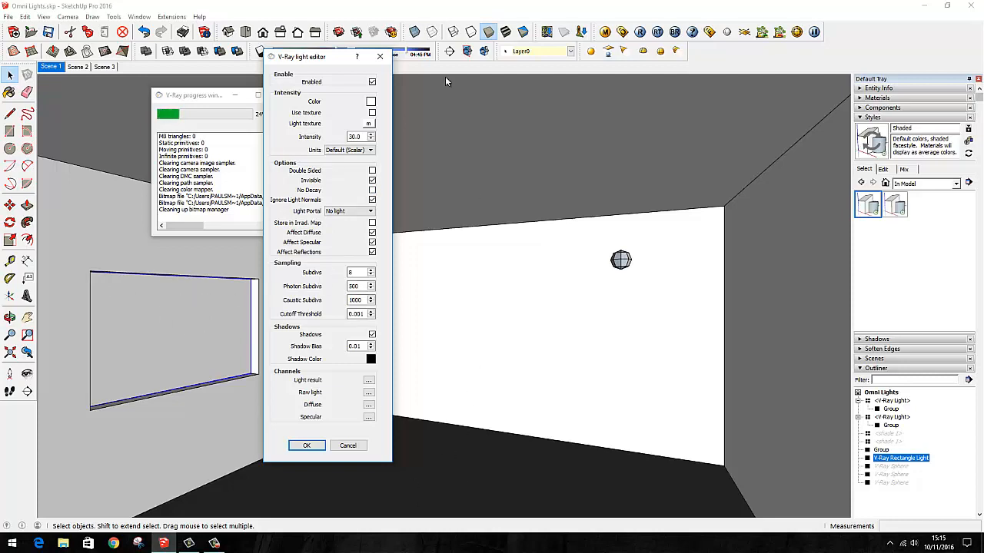
- Set the rectangle light's color to pinkish purple (RGB 226, 80, 255) and render the room
left_click(370, 100)
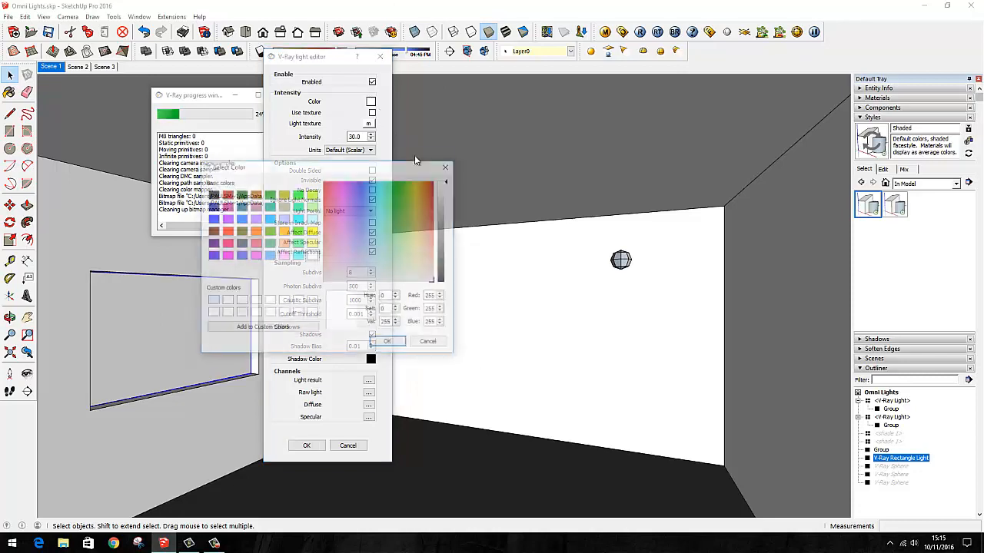
left_click(377, 211)
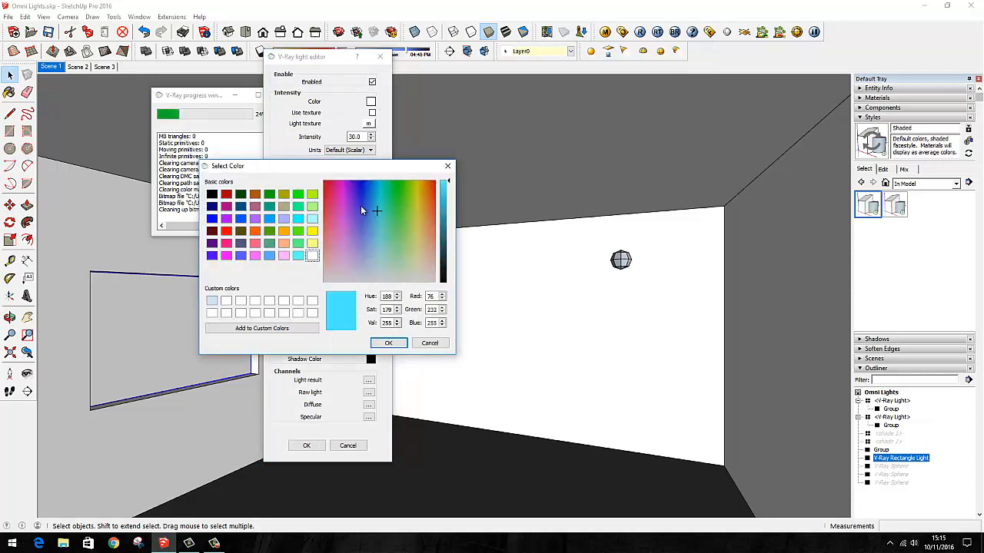
mouse_move(361, 205)
left_mouse_down()
mouse_move(351, 221)
mouse_move(345, 212)
left_mouse_up()
left_click(388, 343)
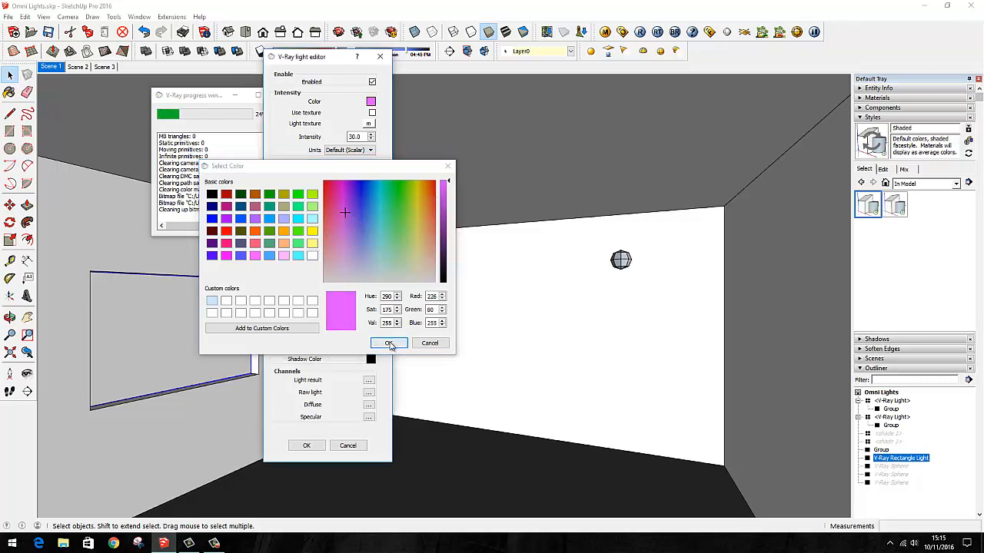
left_click(306, 445)
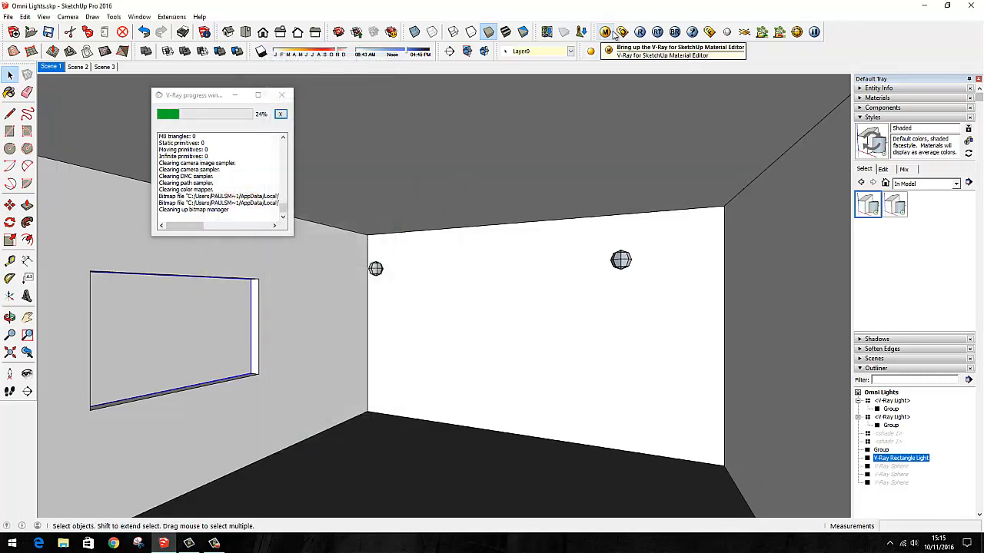
left_click(639, 32)
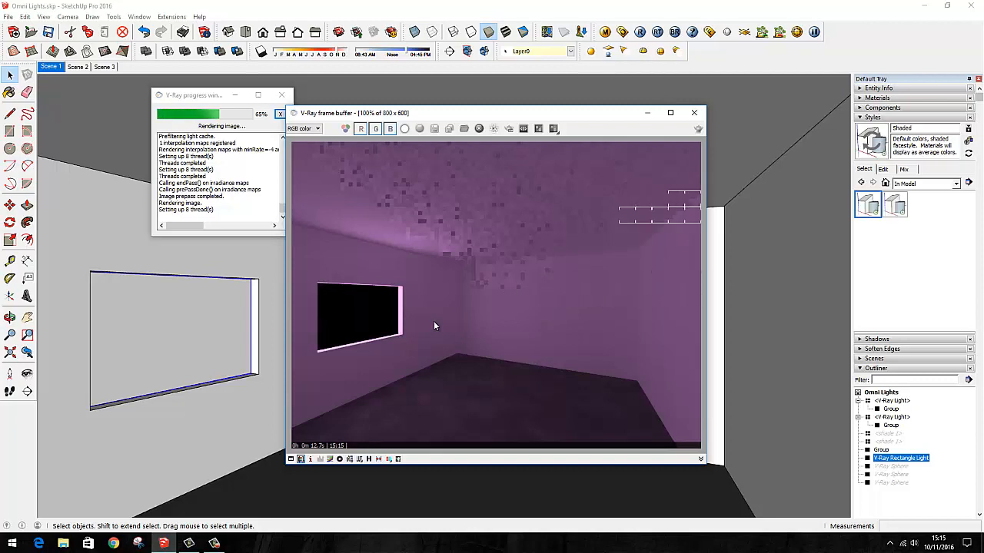
left_click(696, 114)
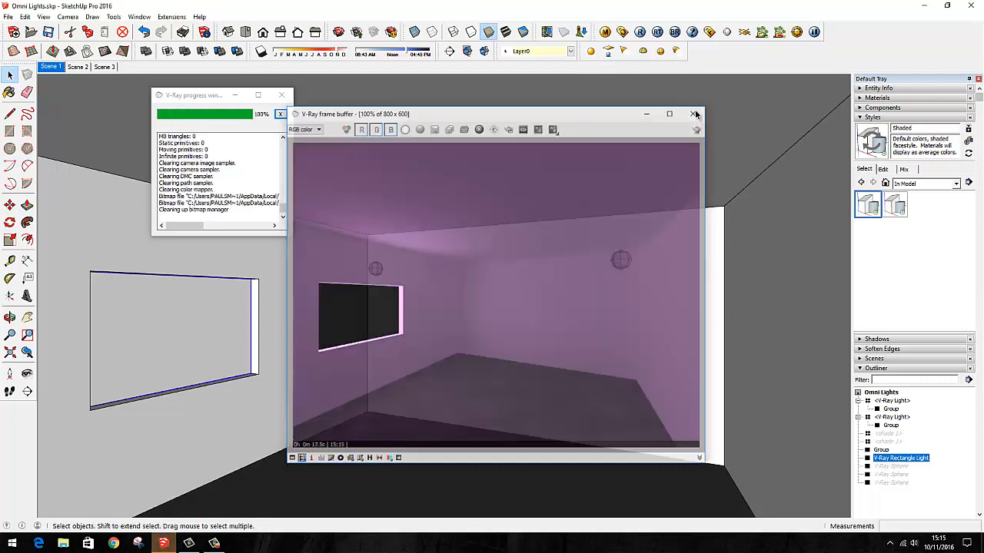
- Reset the rectangle light's color to white (RGB 255, 255, 255)
right_click(134, 327)
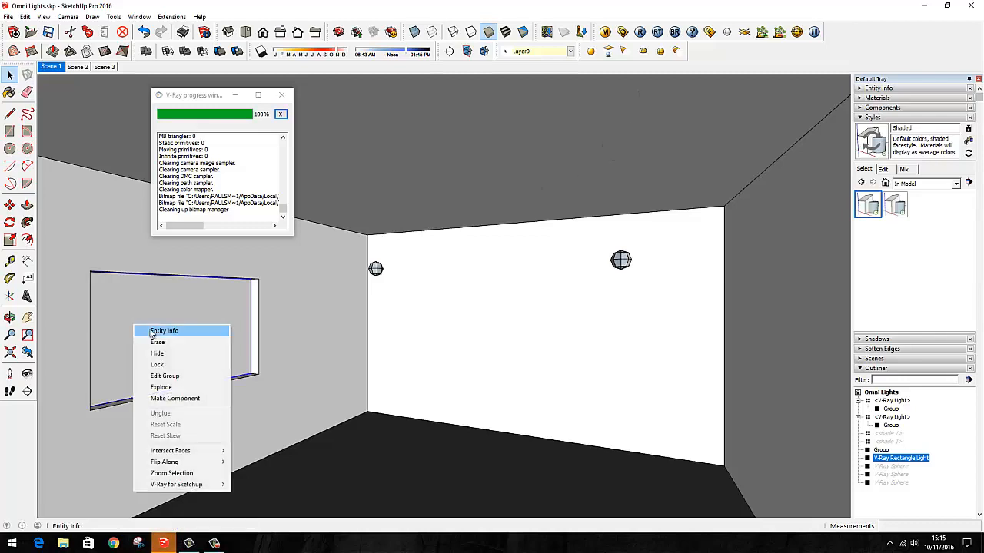
mouse_move(193, 485)
left_click(253, 484)
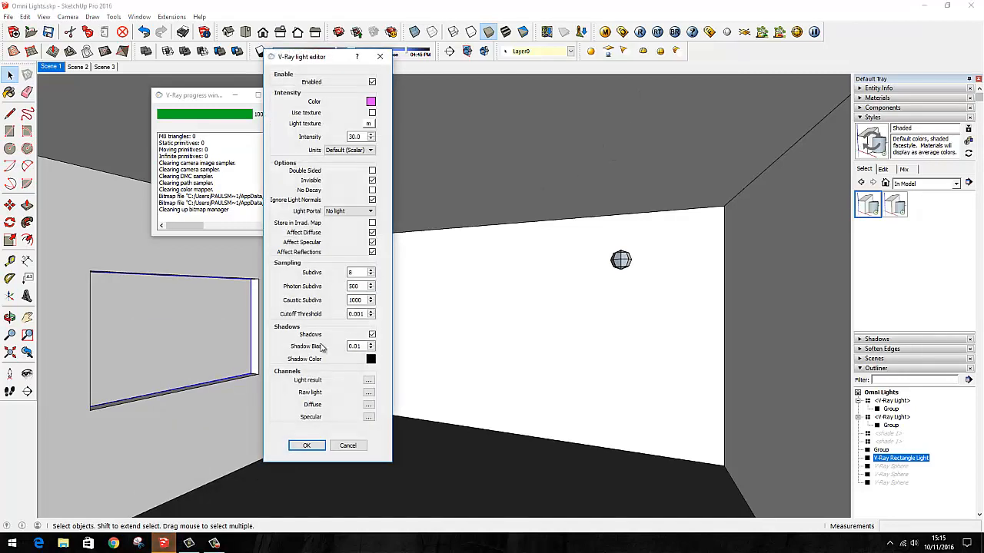
left_click(370, 101)
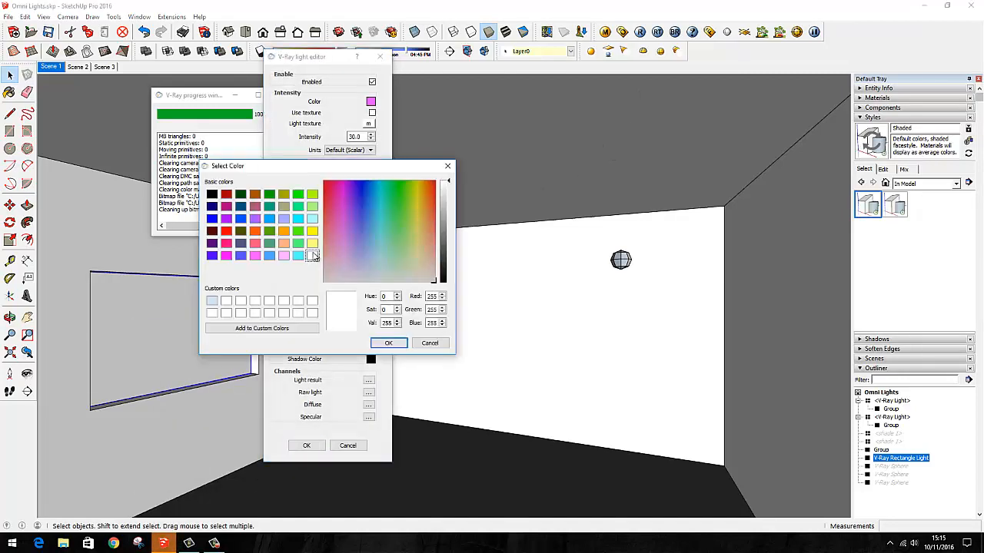
left_click(388, 343)
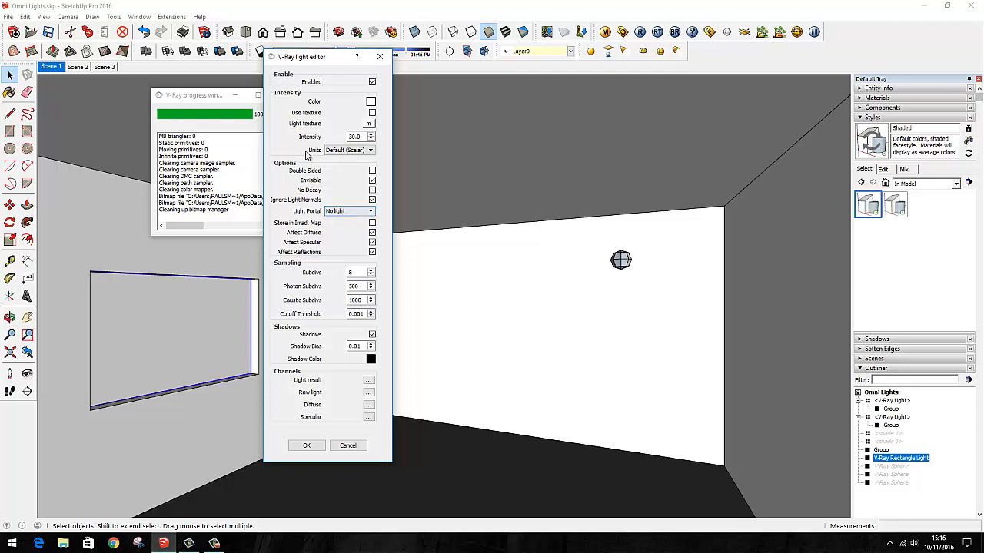
- Set the light's units to Luminous Power (Lumens) with an intensity of 1500, and render the room
left_click(346, 151)
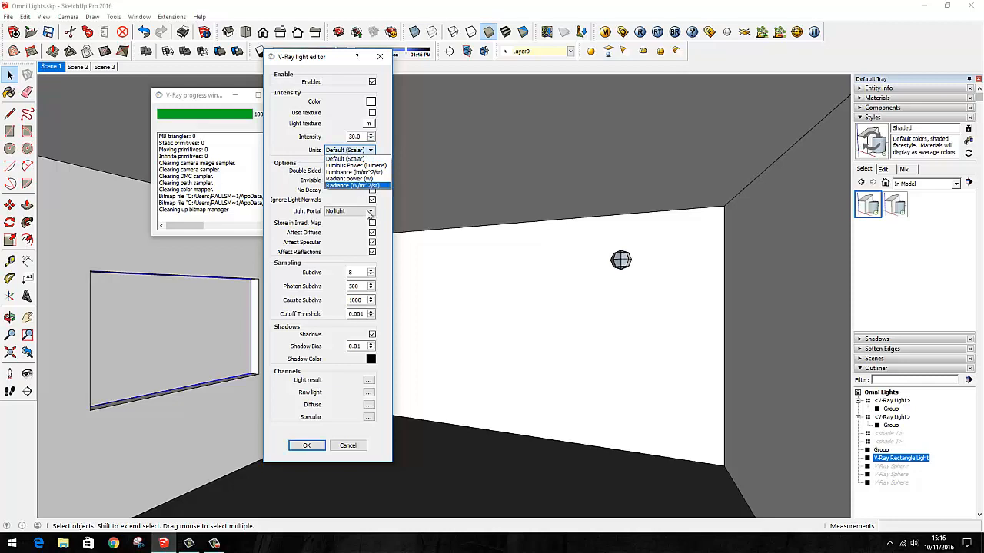
left_click(354, 166)
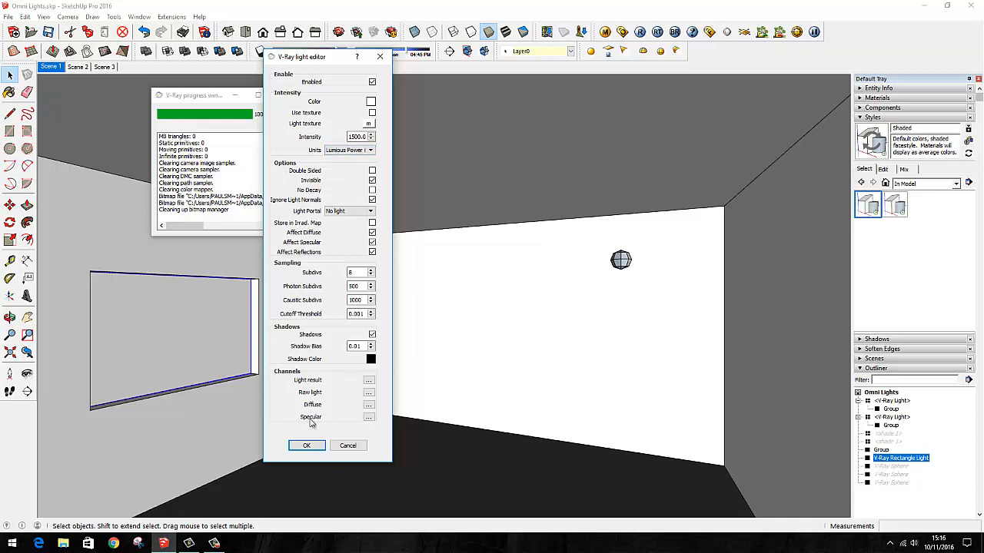
left_click(305, 446)
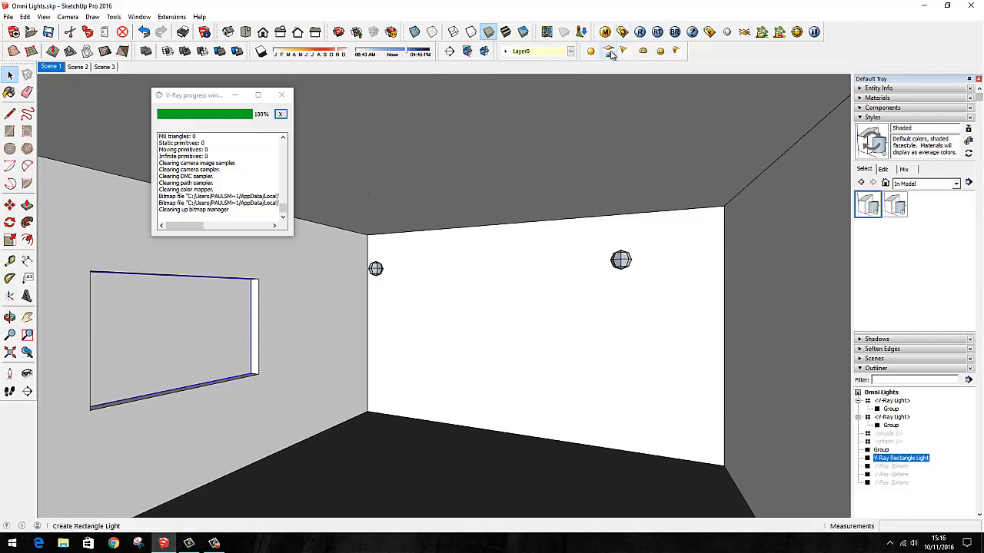
left_click(639, 32)
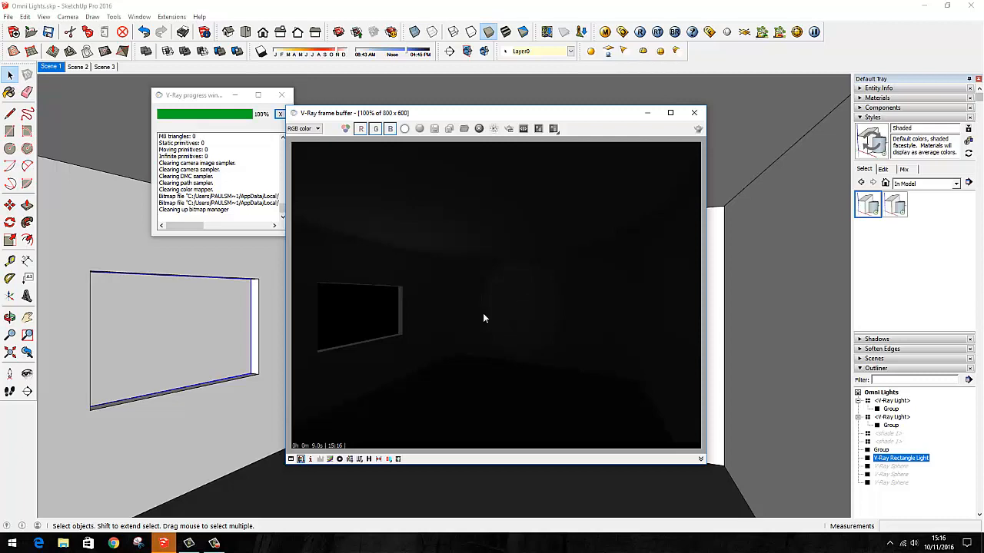
left_click(695, 114)
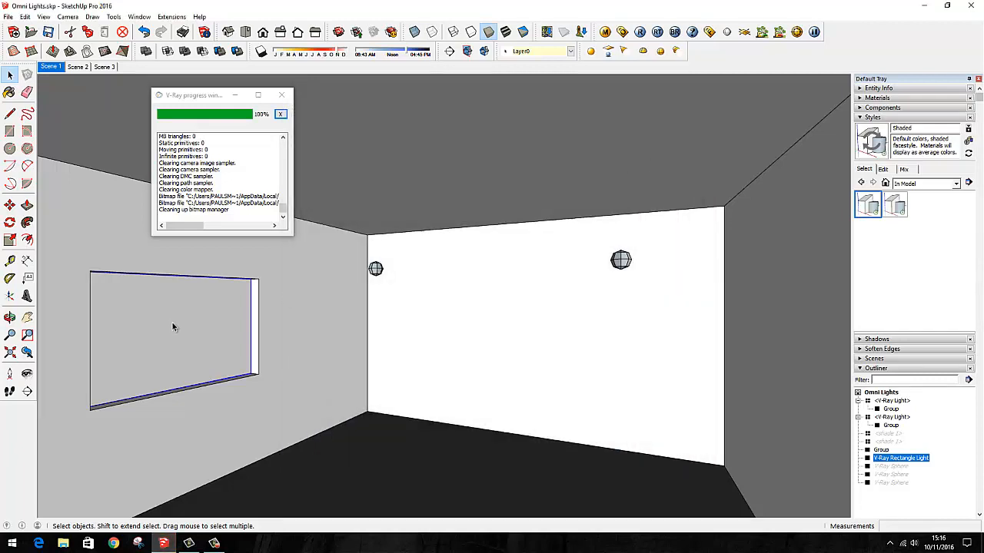
- Switch the rectangle light's units to Luminance (lm/m^2/sr) and render the room again
right_click(172, 318)
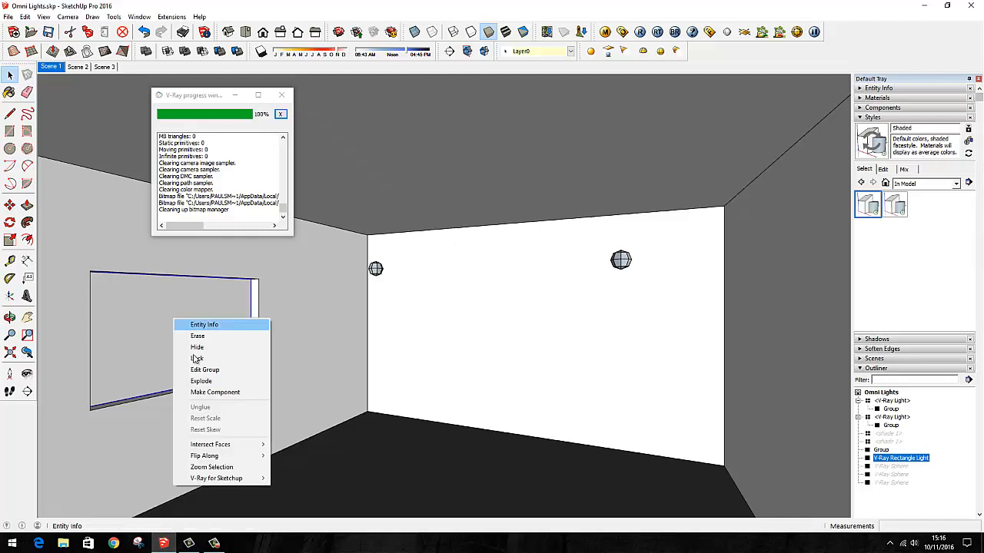
mouse_move(212, 478)
left_click(297, 478)
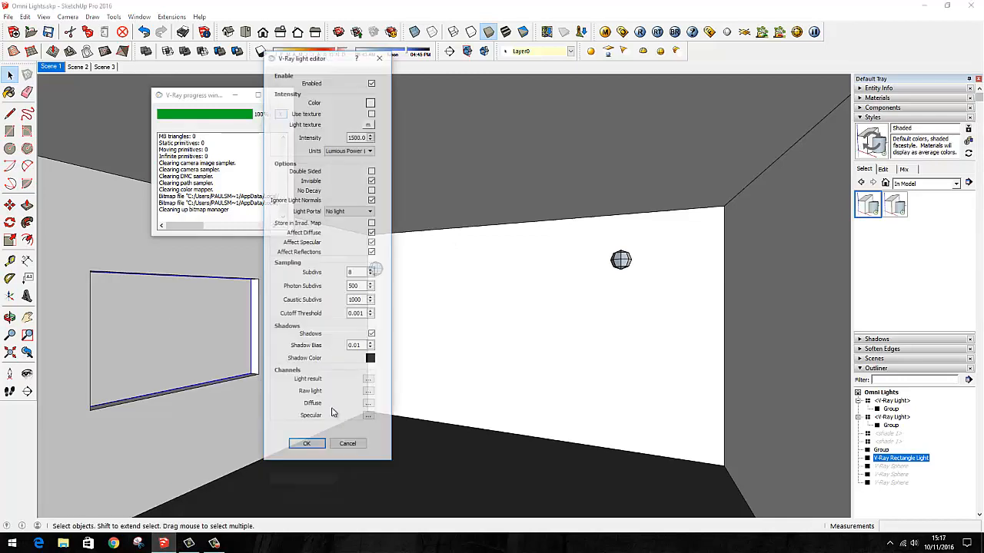
left_click(349, 151)
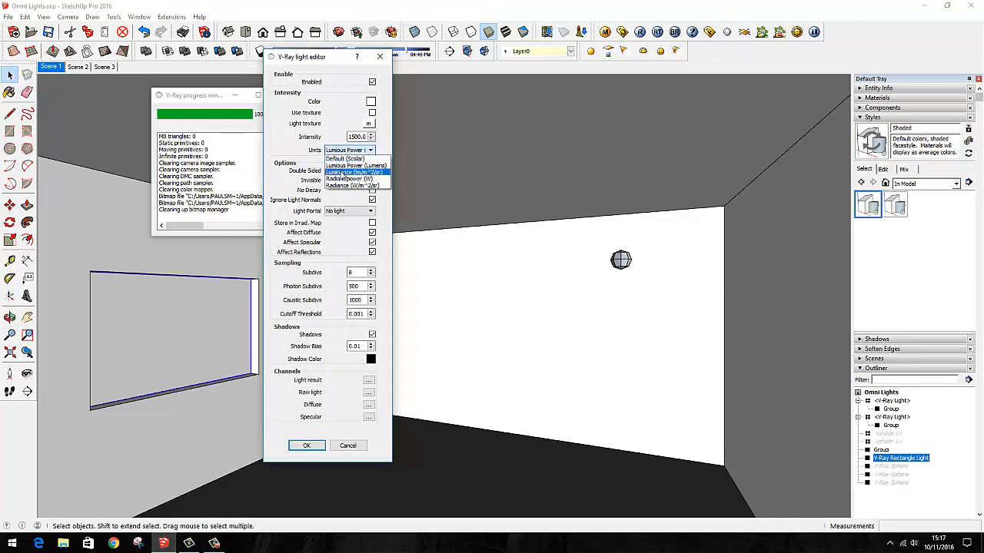
left_click(342, 176)
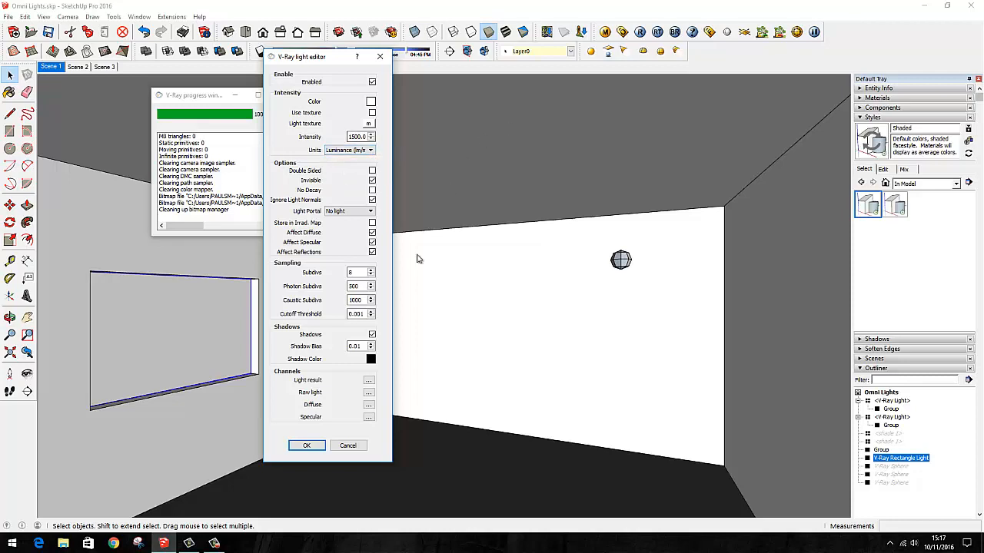
left_click(307, 446)
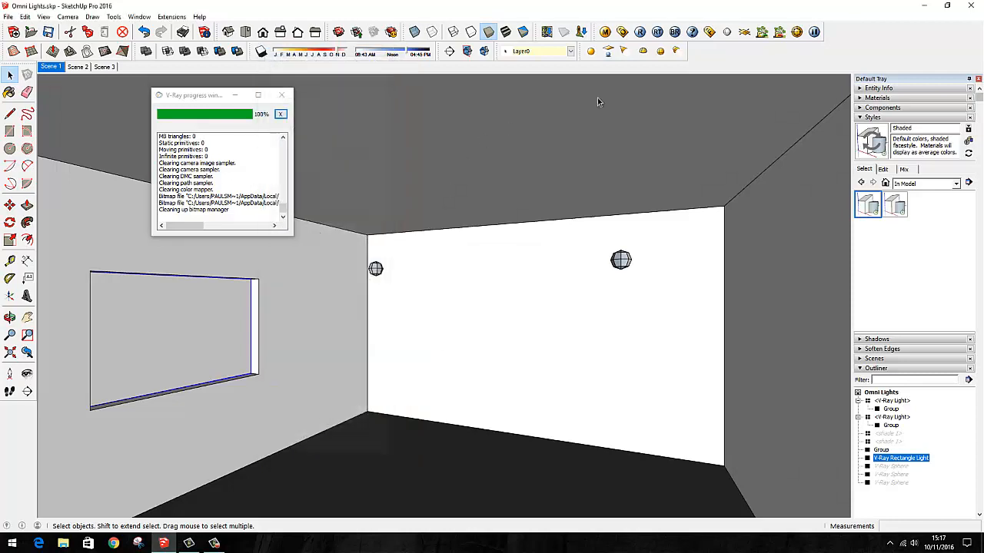
left_click(640, 33)
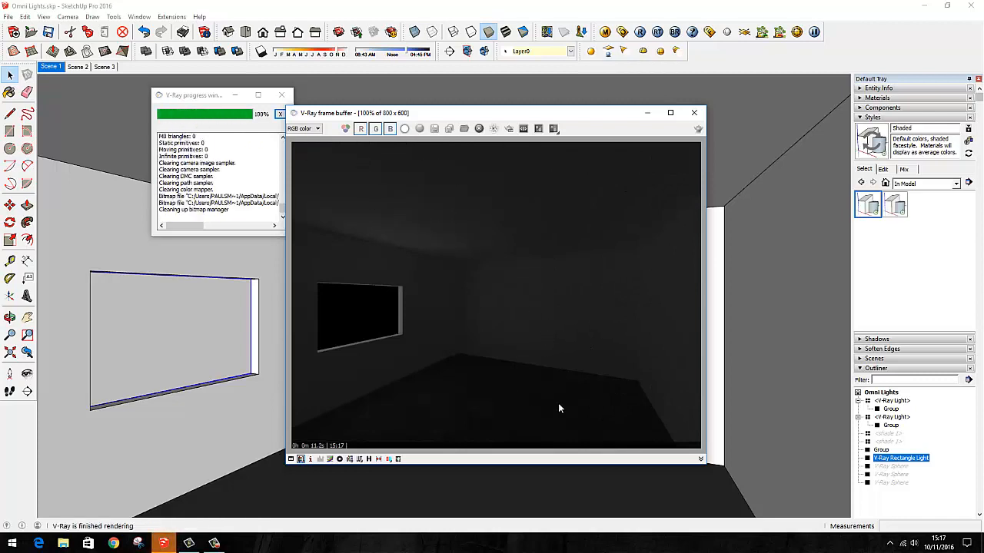
left_click(694, 112)
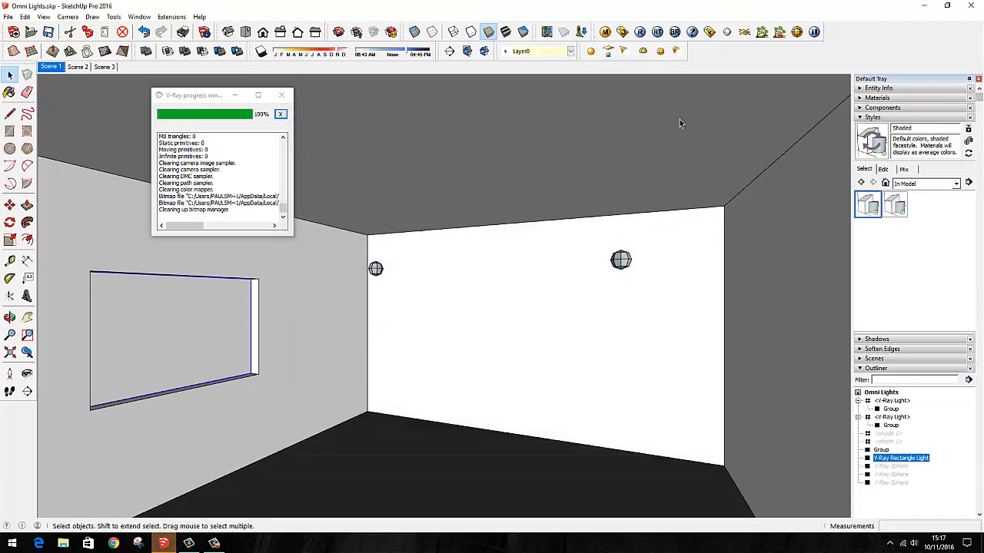
- Set the window rectangle light's units to Radiant power (W), then render the room
right_click(127, 356)
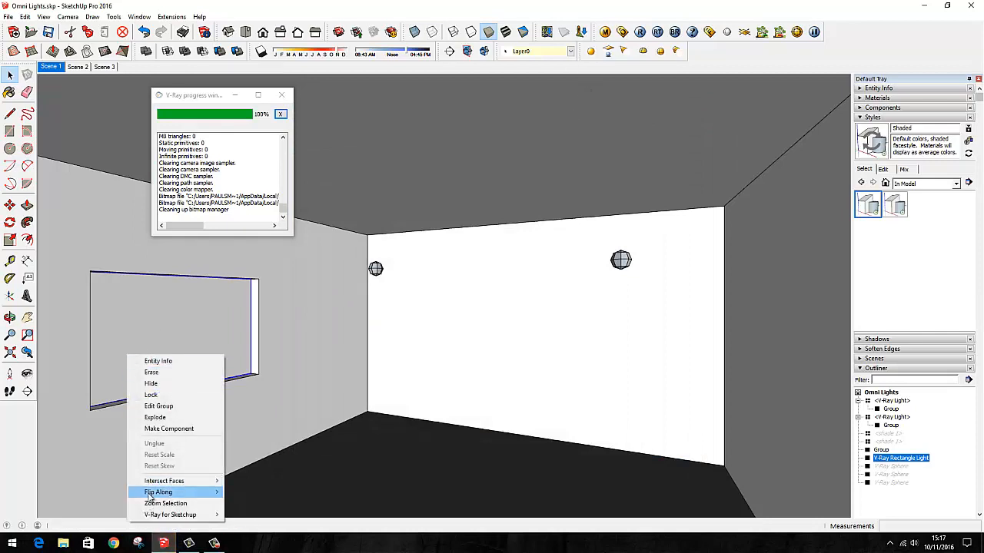
left_click(244, 514)
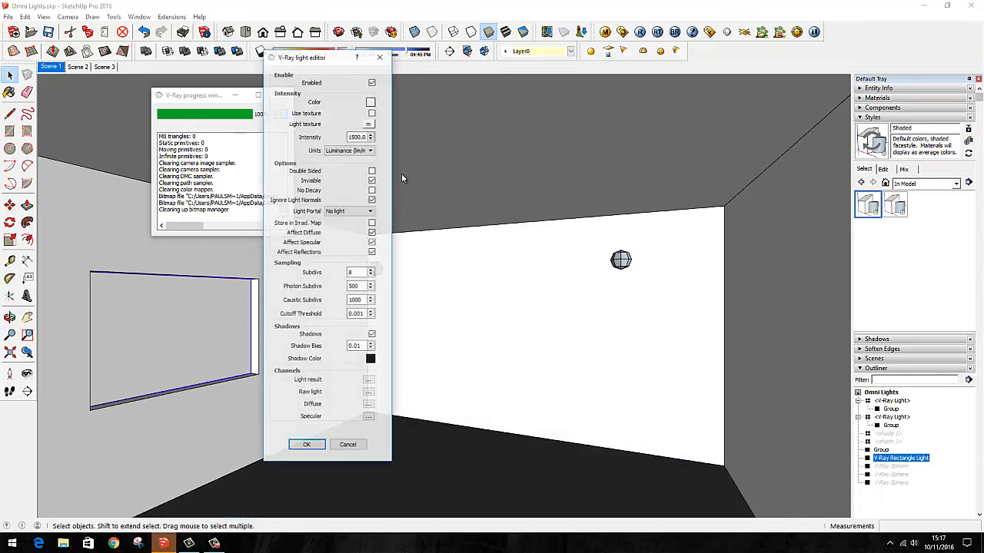
left_click(371, 150)
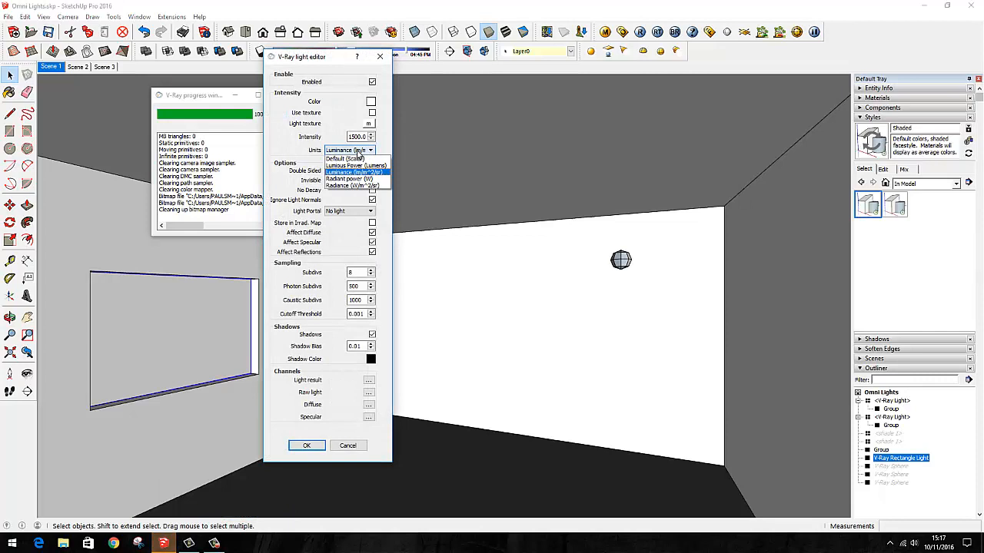
left_click(349, 179)
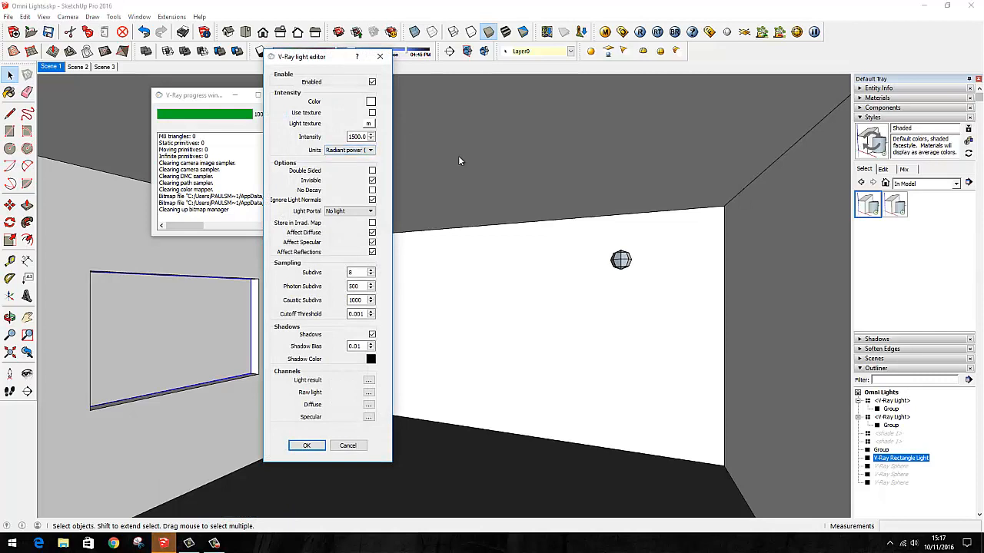
left_click(306, 445)
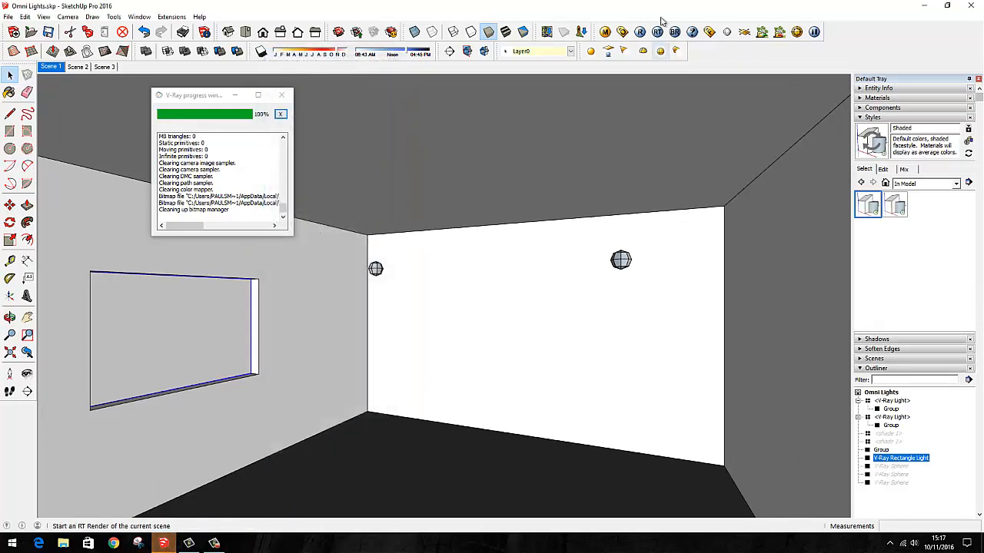
left_click(641, 32)
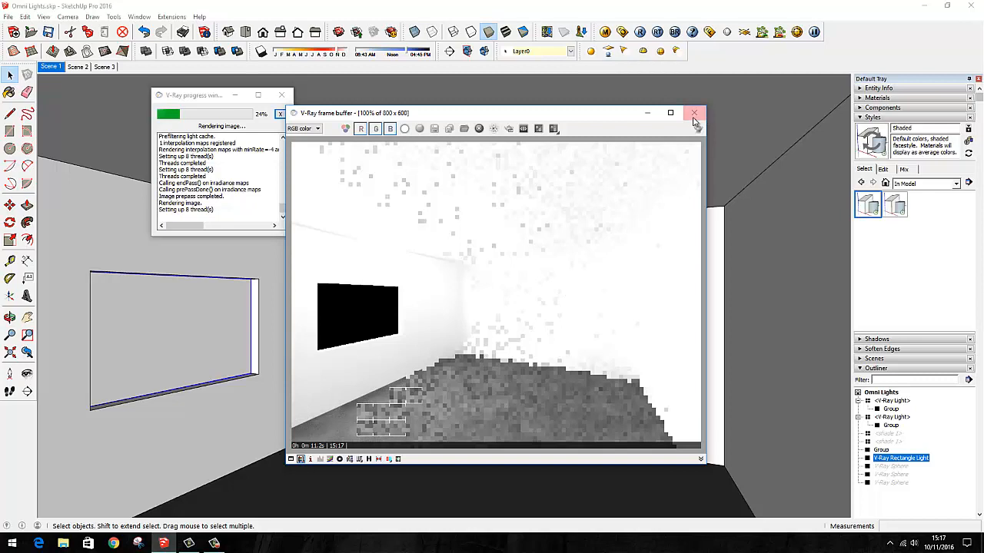
left_click(693, 115)
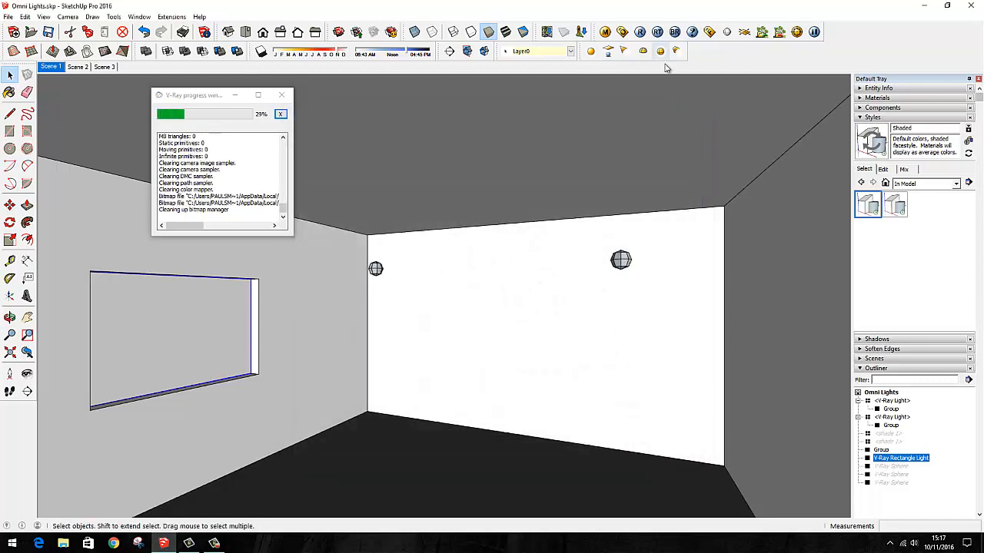
- Change the window light's units to Radiance (W/m^2/sr) and render the room again
right_click(121, 328)
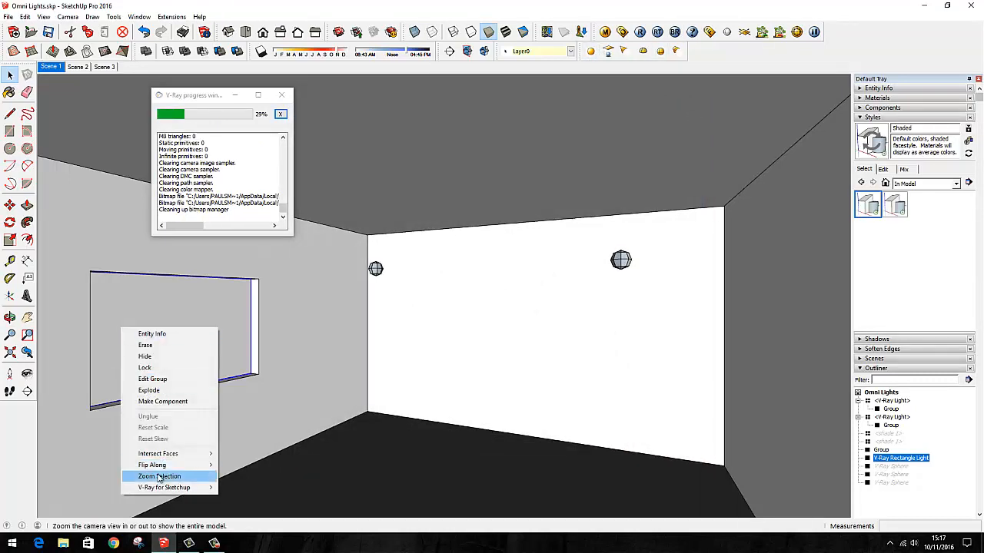
mouse_move(177, 487)
left_click(243, 489)
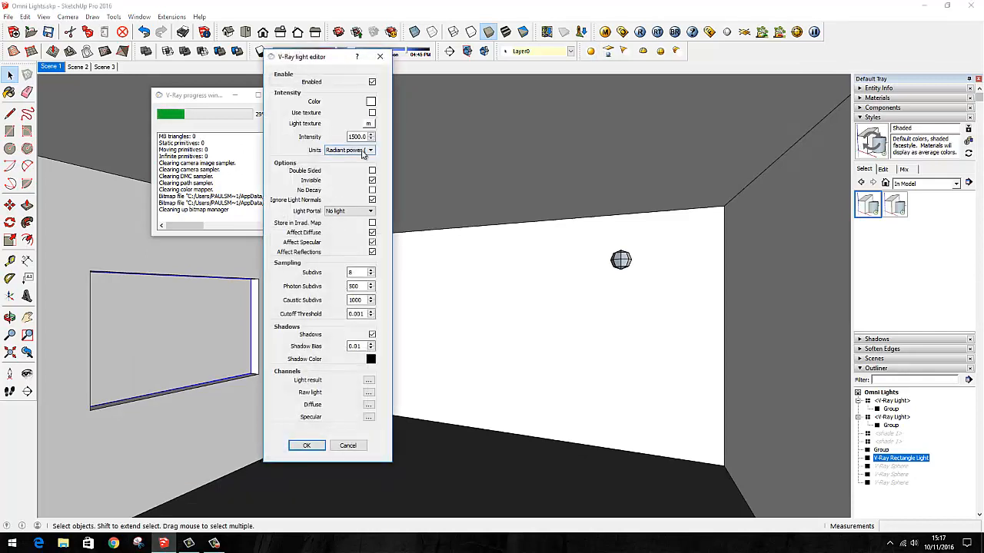
left_click(349, 150)
left_click(349, 185)
left_click(306, 446)
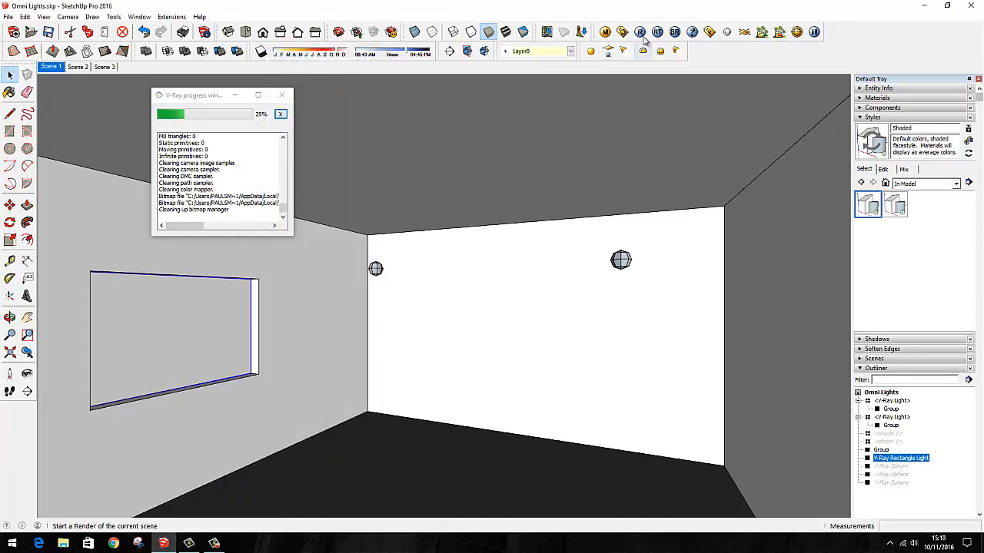
left_click(641, 31)
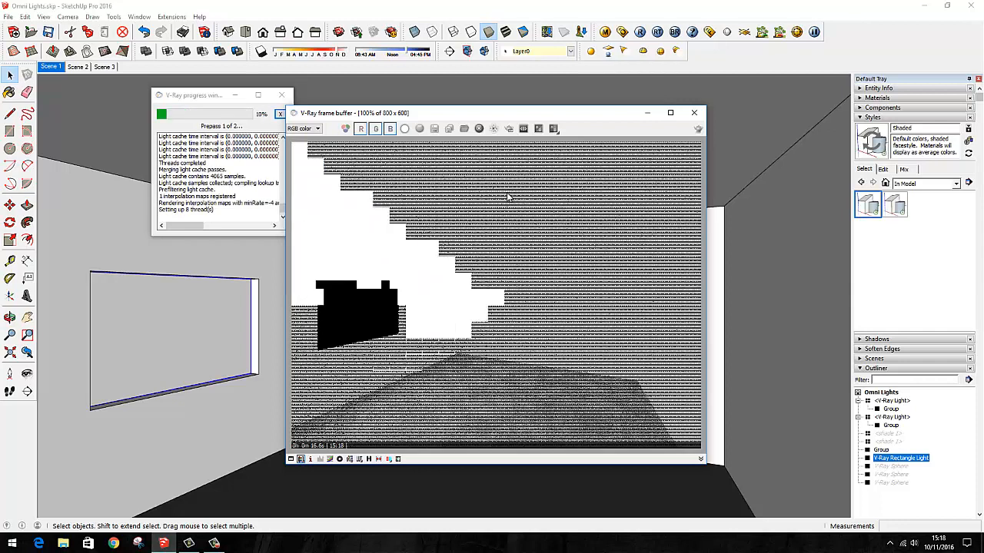
left_click(695, 113)
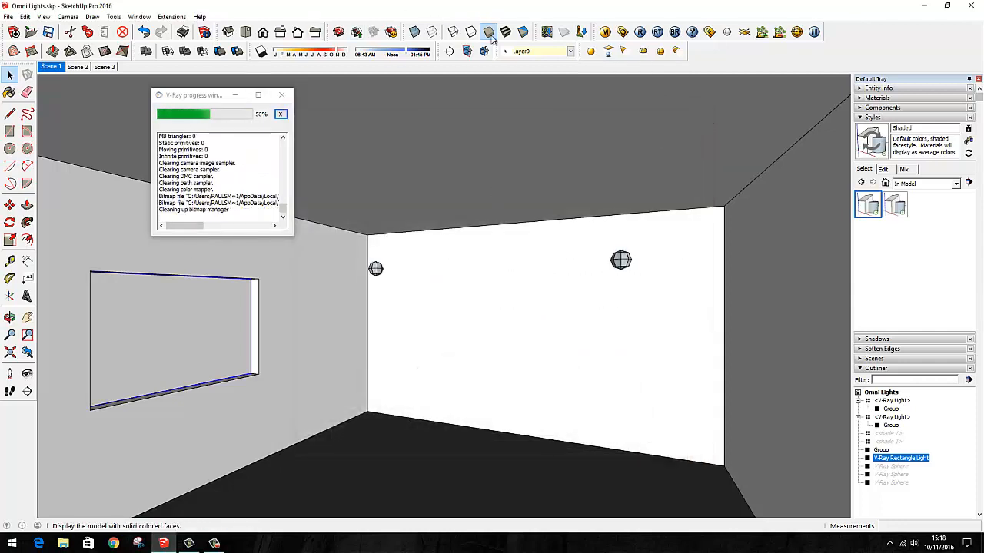
- Return the window light's units to Default (Scalar) and lower its intensity
right_click(192, 313)
mouse_move(276, 476)
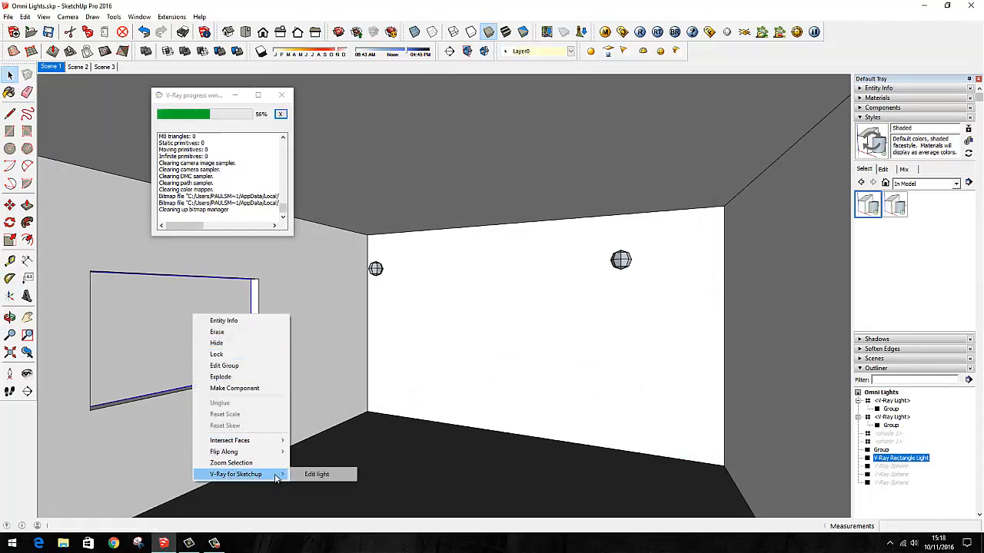
left_click(315, 474)
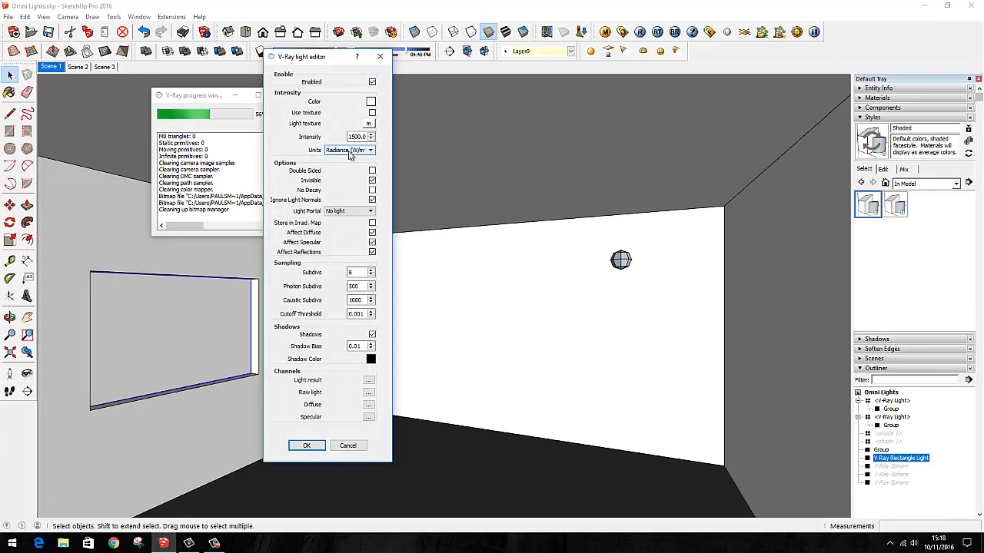
left_click(346, 150)
left_click(346, 156)
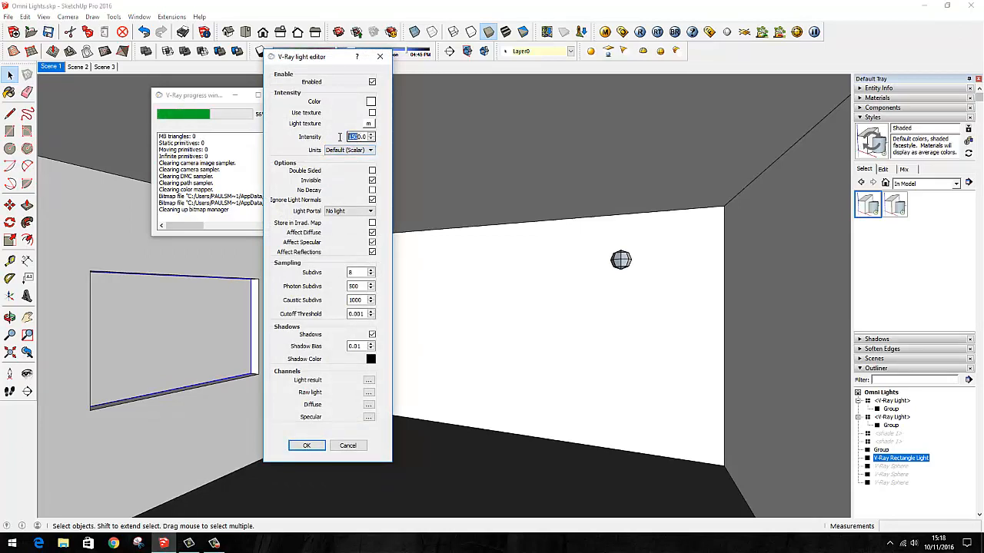
left_click(305, 446)
left_click(362, 433)
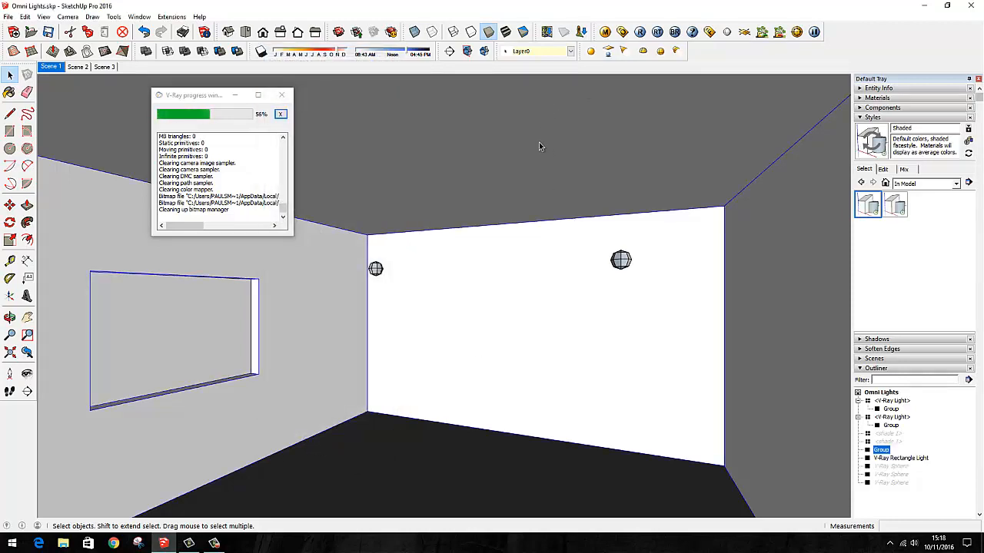
- Create a second V-Ray rectangle light on the floor near the back wall and raise it above the floor
left_click(608, 51)
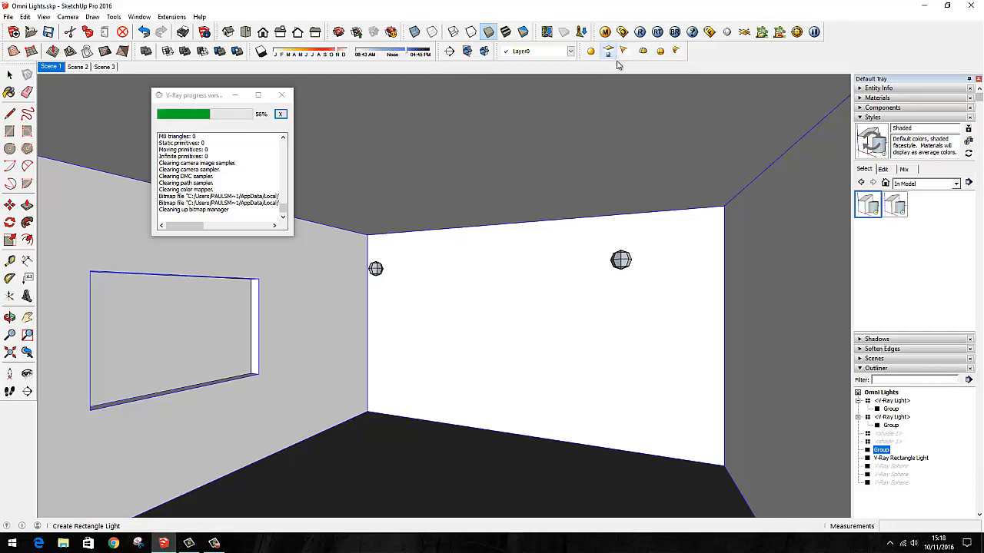
left_click(319, 482)
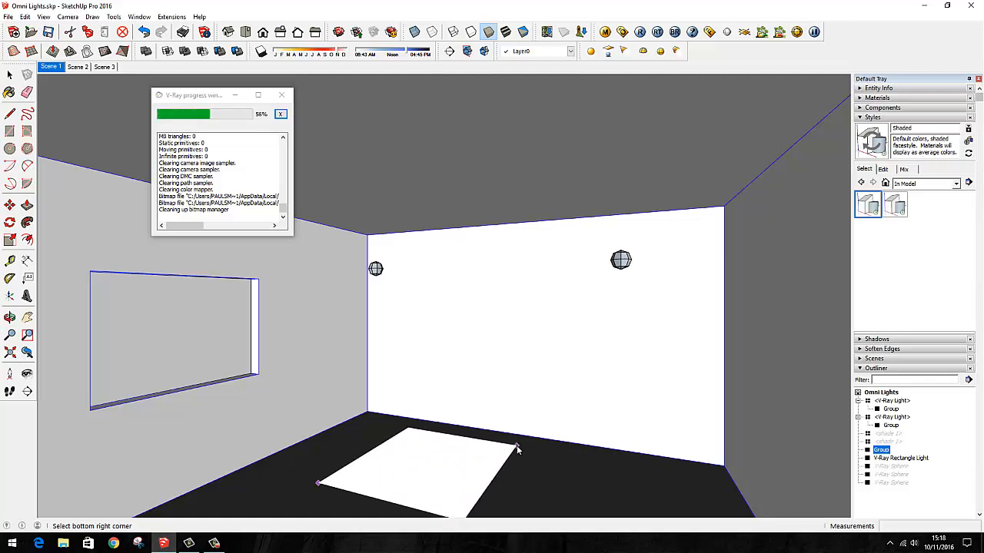
left_click(555, 448)
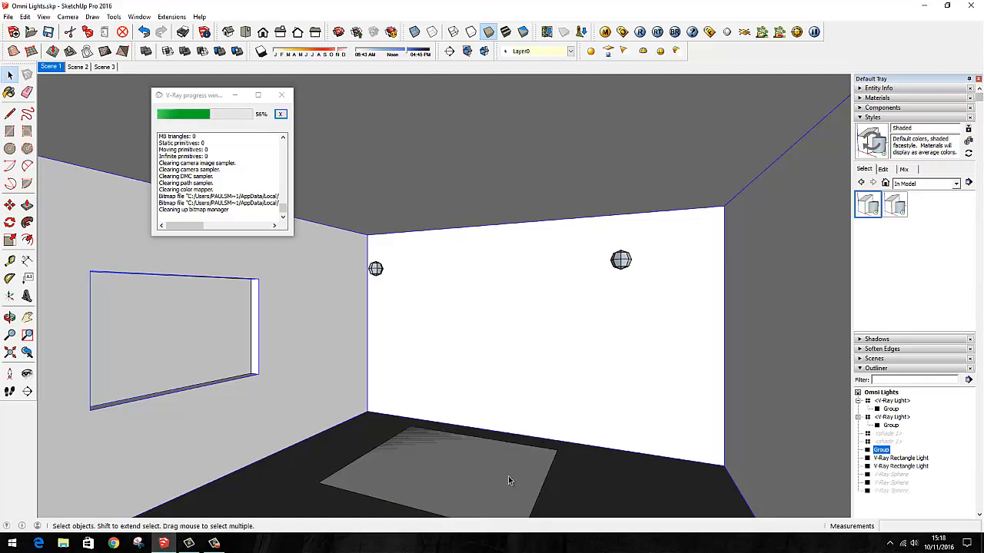
middle_click_drag(412, 478, 451, 415)
left_click(437, 494)
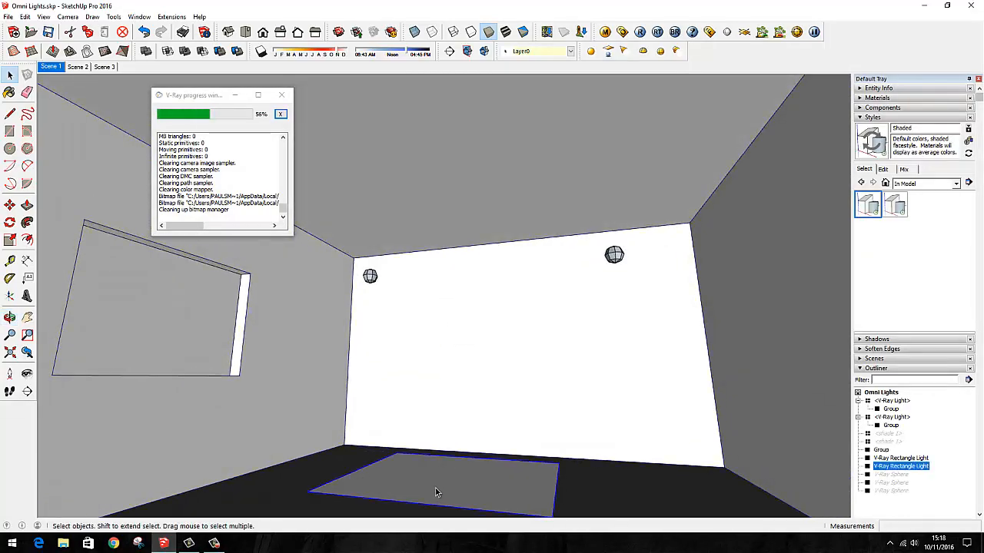
key("m")
left_click(458, 469)
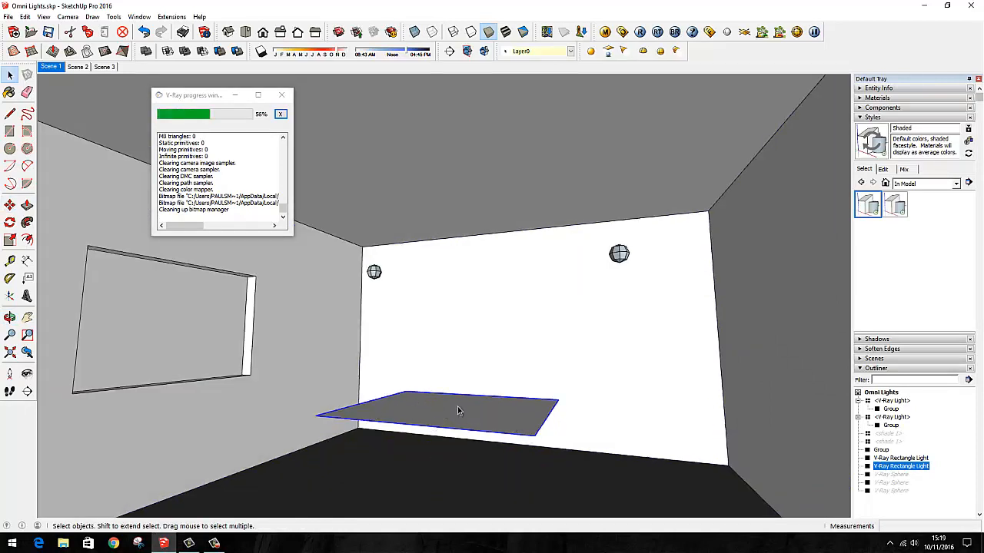
- Review the raised rectangle light's default V-Ray settings and render the room with them
right_click(452, 410)
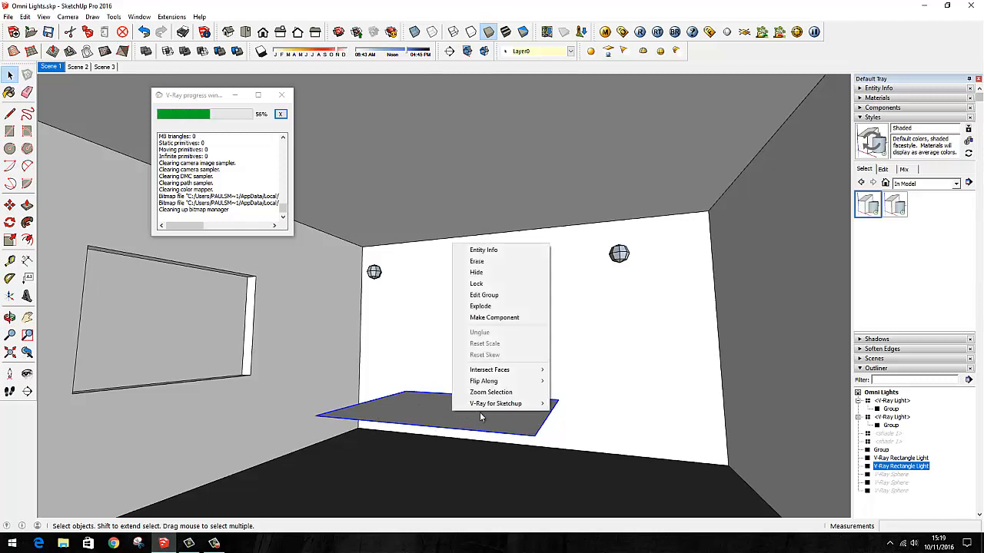
mouse_move(499, 403)
left_click(589, 406)
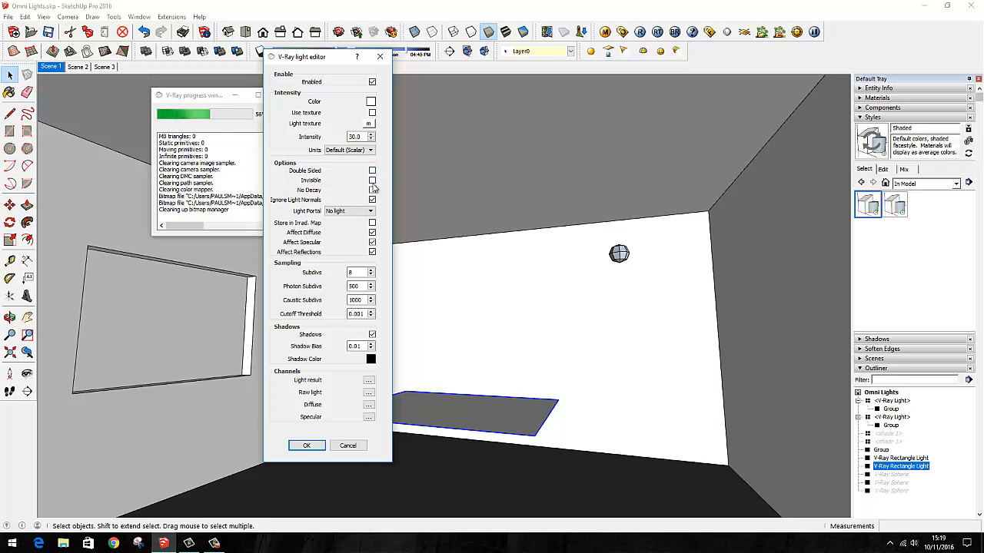
left_click(307, 446)
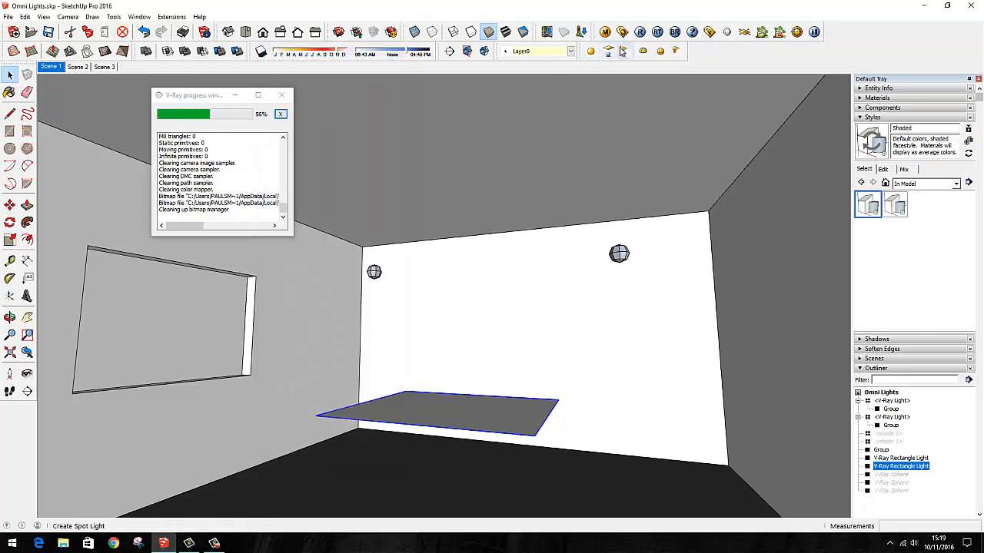
left_click(640, 32)
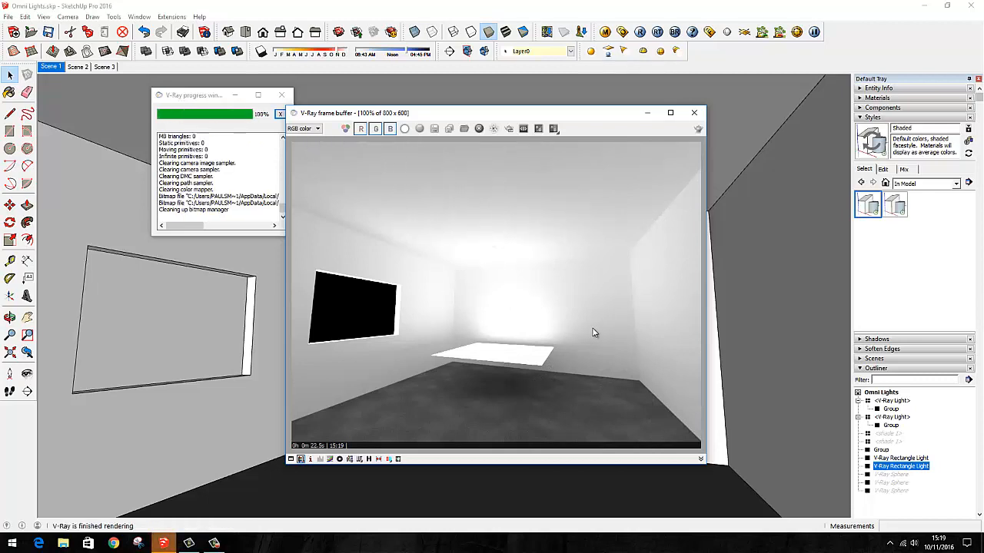
left_click(694, 112)
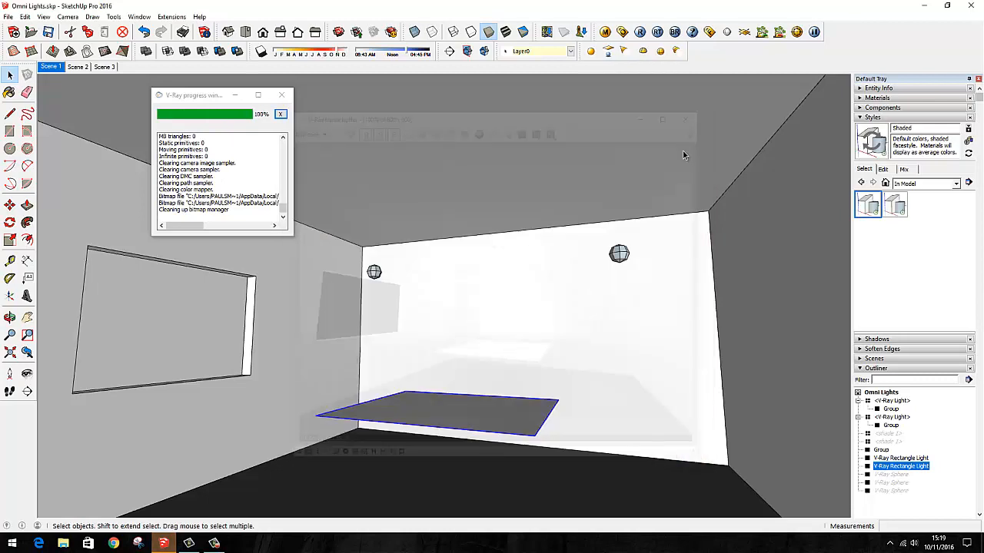
- Enable Double Sided and Invisible on the raised rectangle light, then render the room
right_click(427, 408)
mouse_move(492, 402)
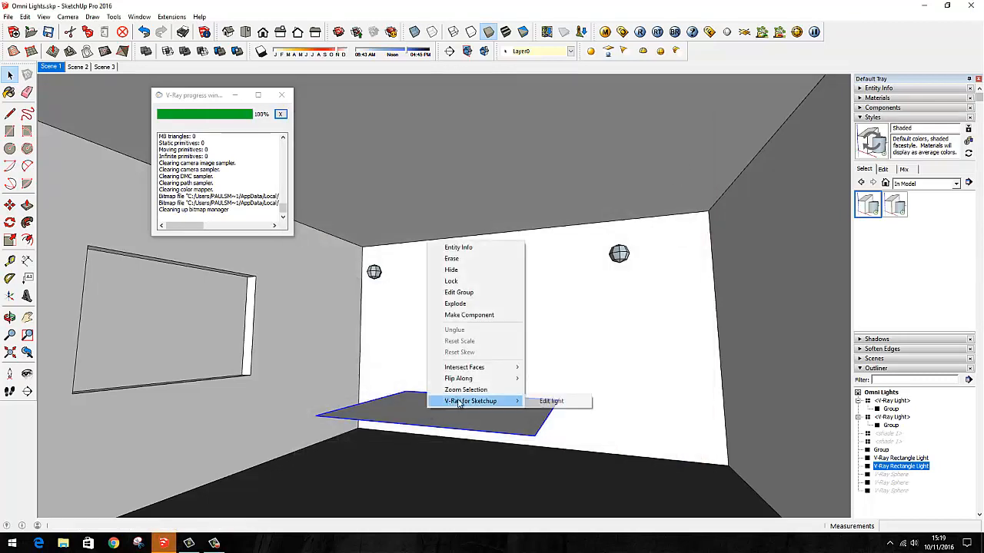
left_click(548, 401)
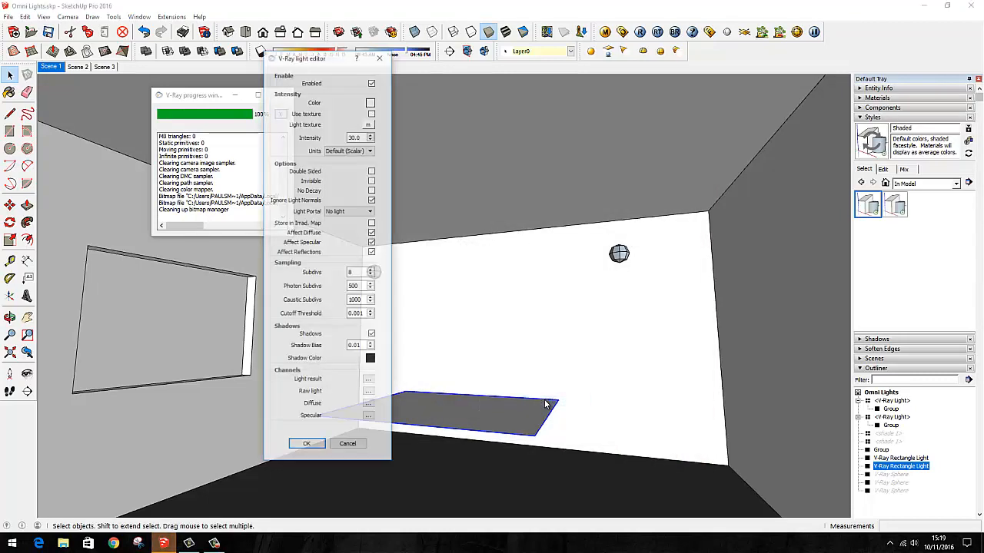
left_click(372, 170)
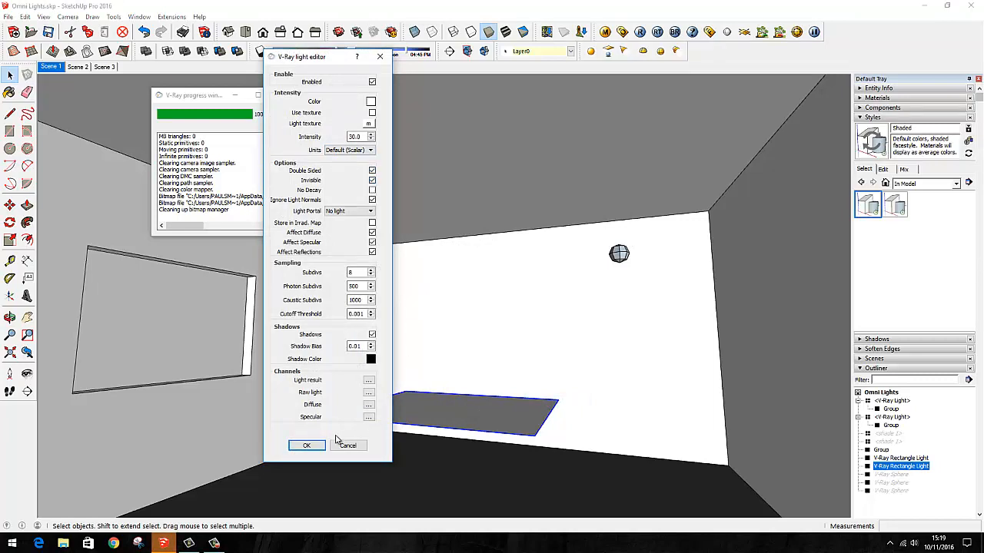
left_click(306, 445)
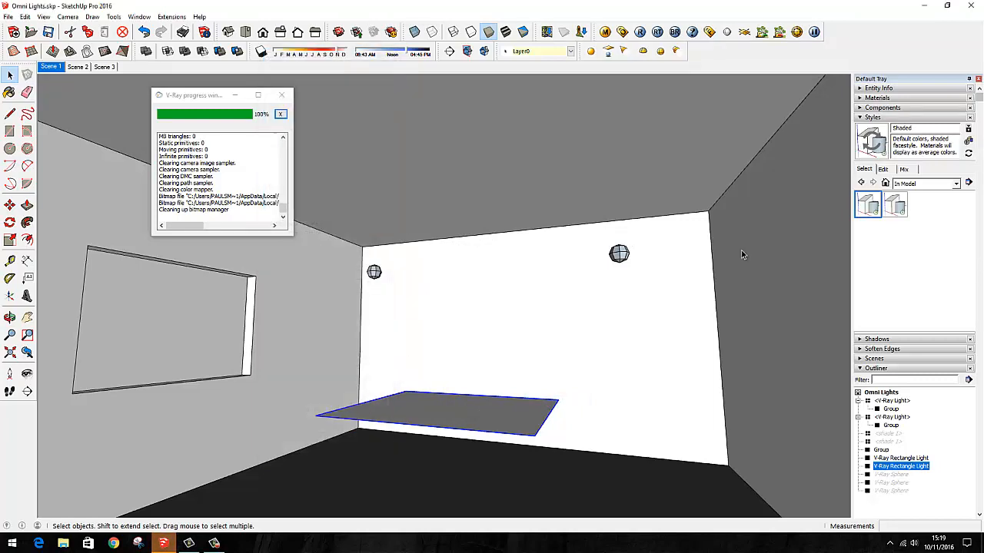
left_click(640, 32)
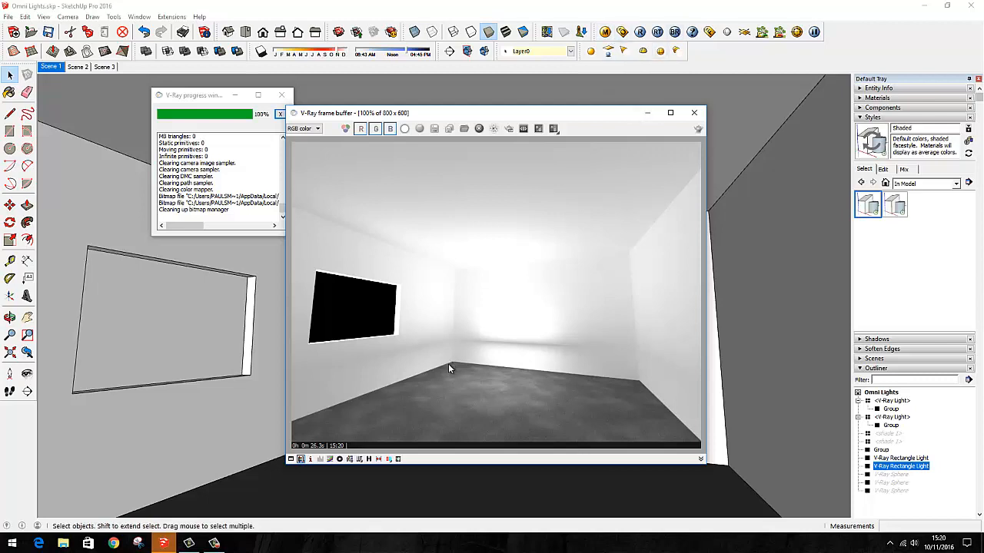
left_click(695, 113)
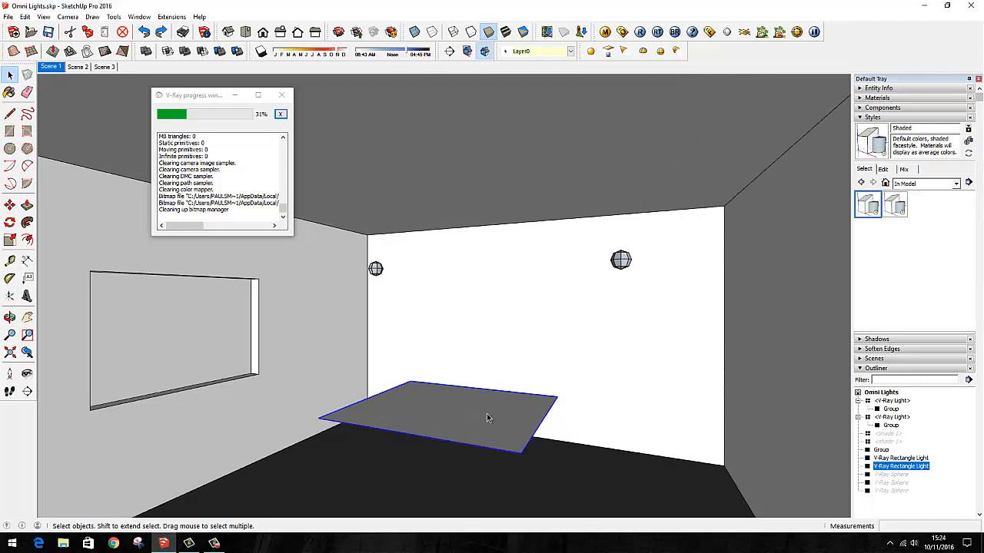
- Delete the raised rectangle light and switch to Scene 2, viewing the open room from above at an angle
key("Delete")
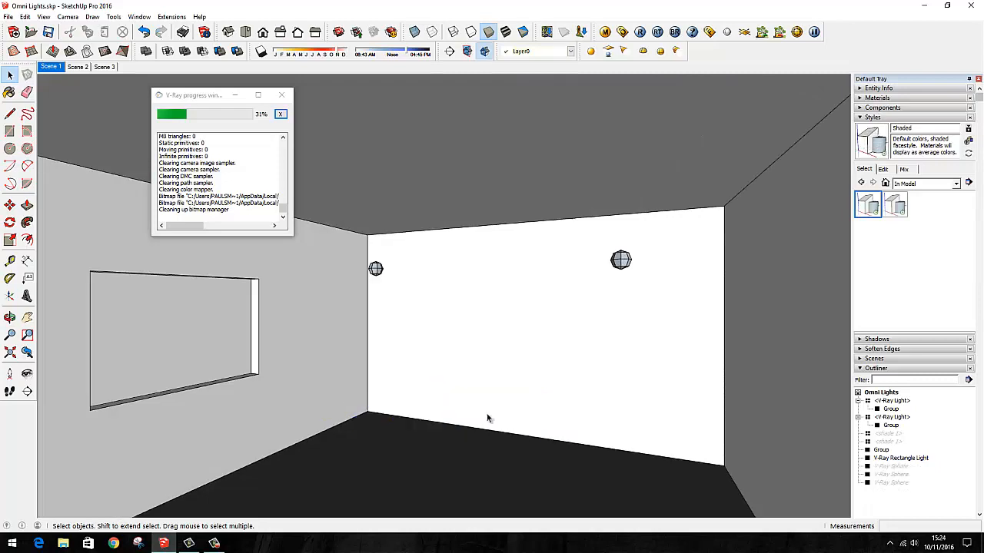
left_click(78, 67)
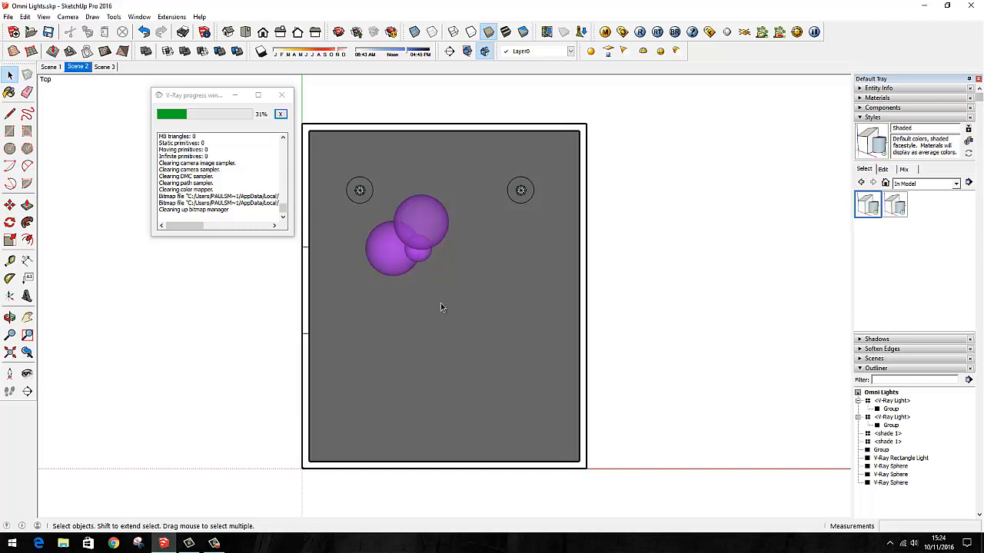
mouse_move(445, 314)
middle_mouse_down()
mouse_move(340, 318)
mouse_move(315, 176)
mouse_move(281, 209)
mouse_move(292, 362)
mouse_move(356, 334)
mouse_move(378, 400)
mouse_move(329, 355)
mouse_move(362, 346)
mouse_move(316, 331)
middle_mouse_up()
scroll(316, 331, "up", 2)
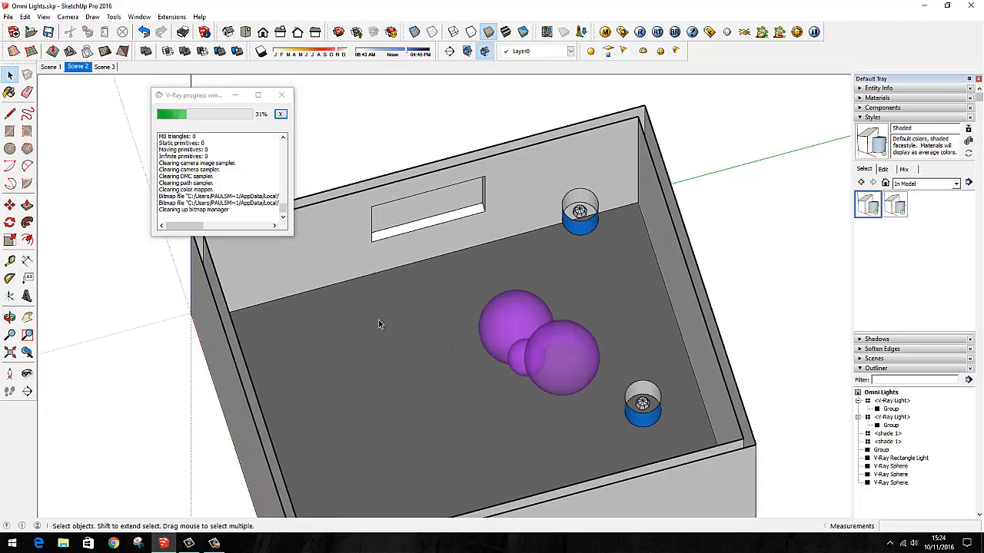
- Create a small V-Ray rectangle light on the floor in the near corner beside the window wall
middle_click_drag(378, 323, 360, 292)
middle_click_drag(351, 224, 330, 361)
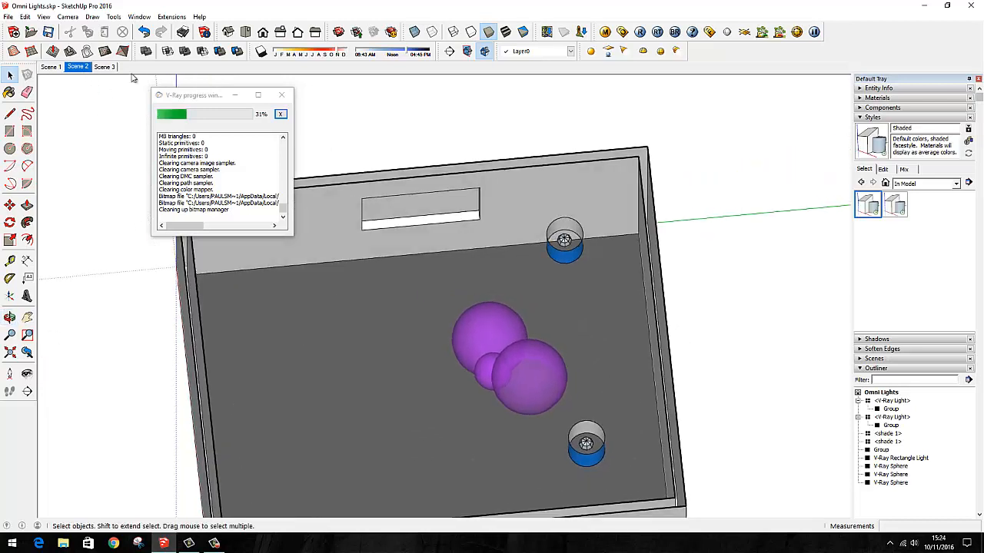
left_click(609, 51)
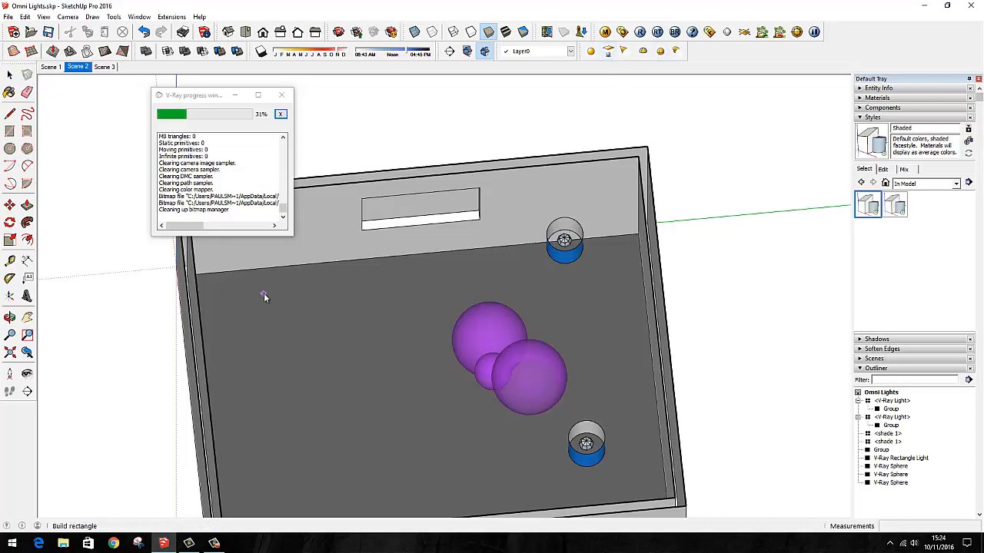
middle_click_drag(264, 293, 237, 313)
scroll(209, 296, "up", 3)
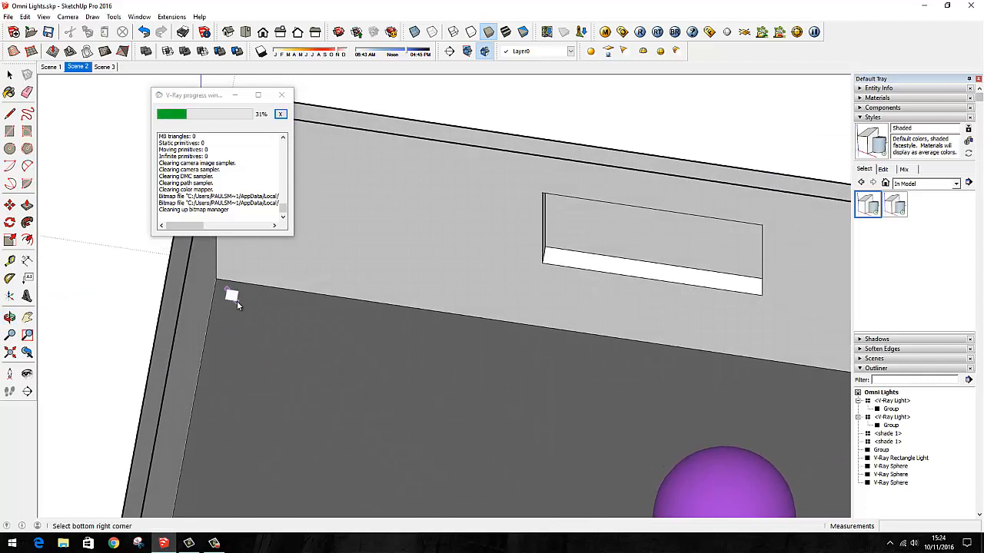
left_click(235, 299)
scroll(228, 296, "up", 3)
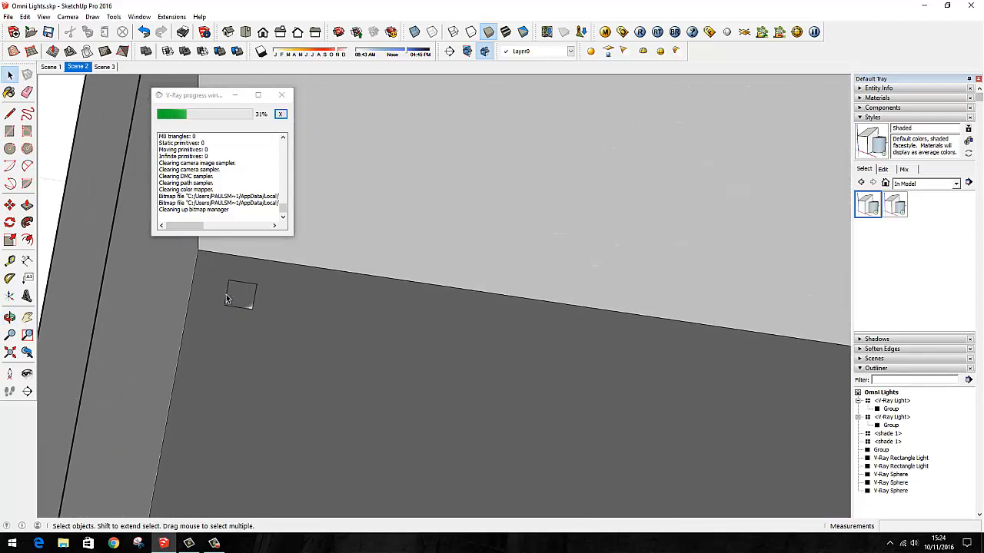
- Move the small corner rectangle light up 5 mm along the blue axis so it clears the floor
left_click(248, 298)
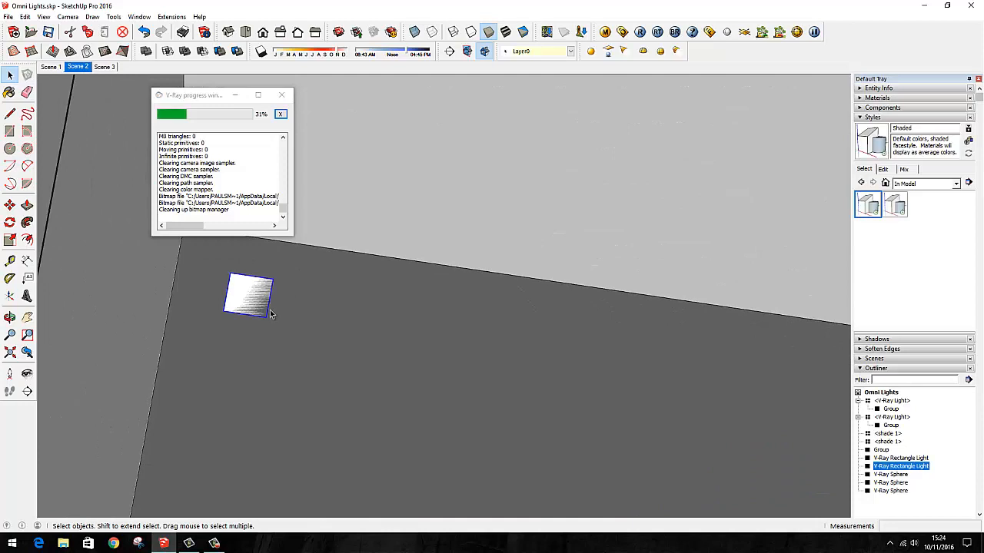
mouse_move(270, 313)
middle_mouse_down()
mouse_move(197, 230)
mouse_move(182, 147)
mouse_move(174, 328)
mouse_move(106, 310)
mouse_move(119, 330)
middle_mouse_up()
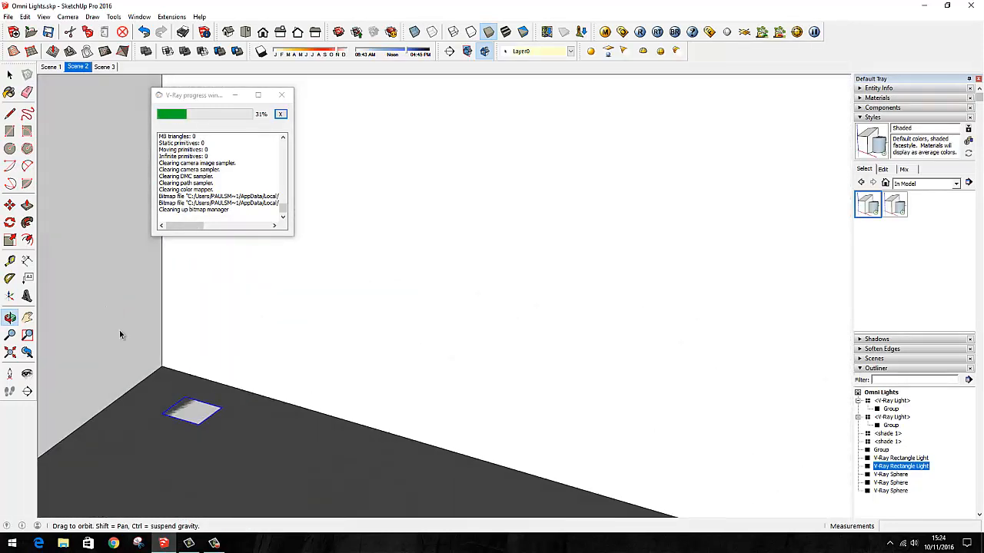
key("m")
left_click(220, 409)
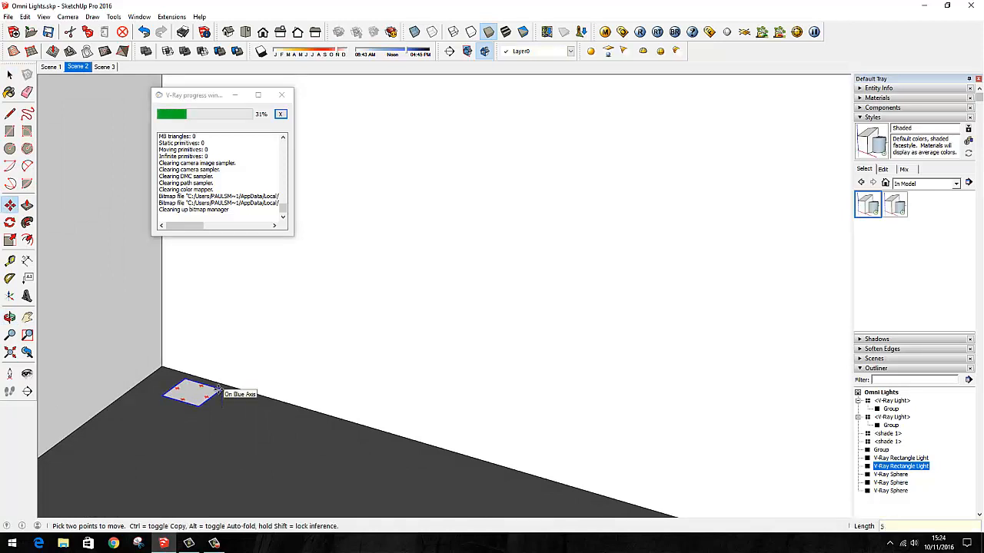
key("Escape")
key("space")
- Set the corner rectangle light's color to light pink (RGB 242, 167, 255) and its intensity to 60
right_click(197, 402)
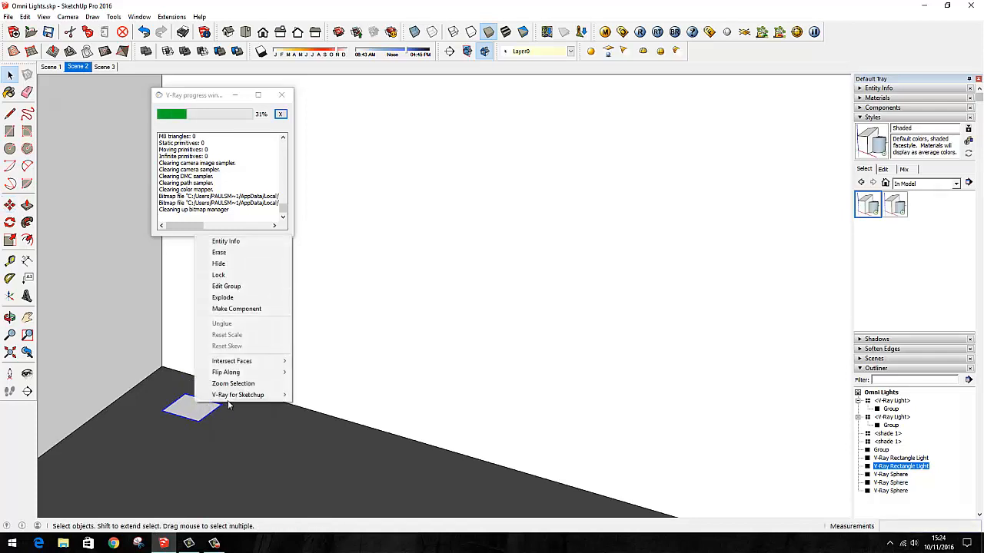
mouse_move(239, 395)
left_click(320, 395)
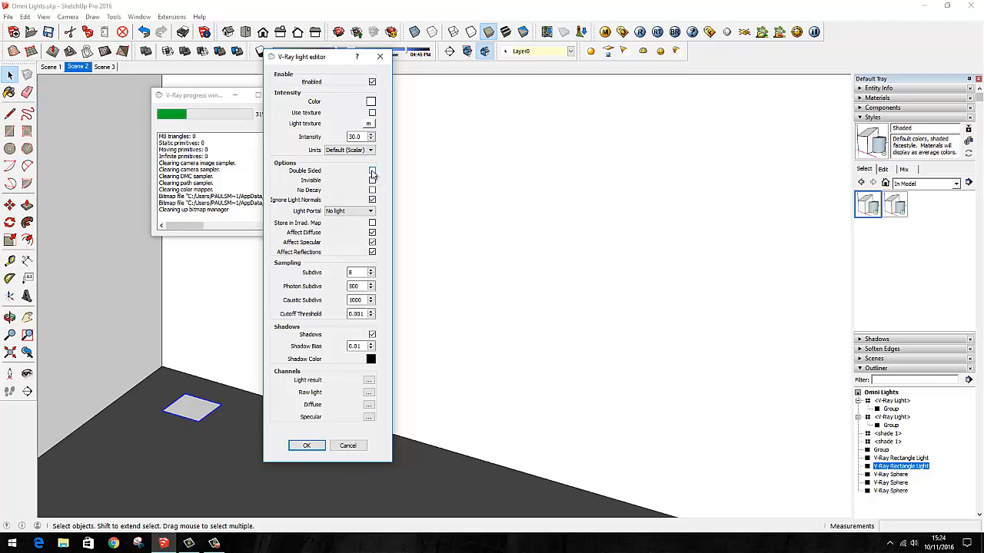
left_click(371, 102)
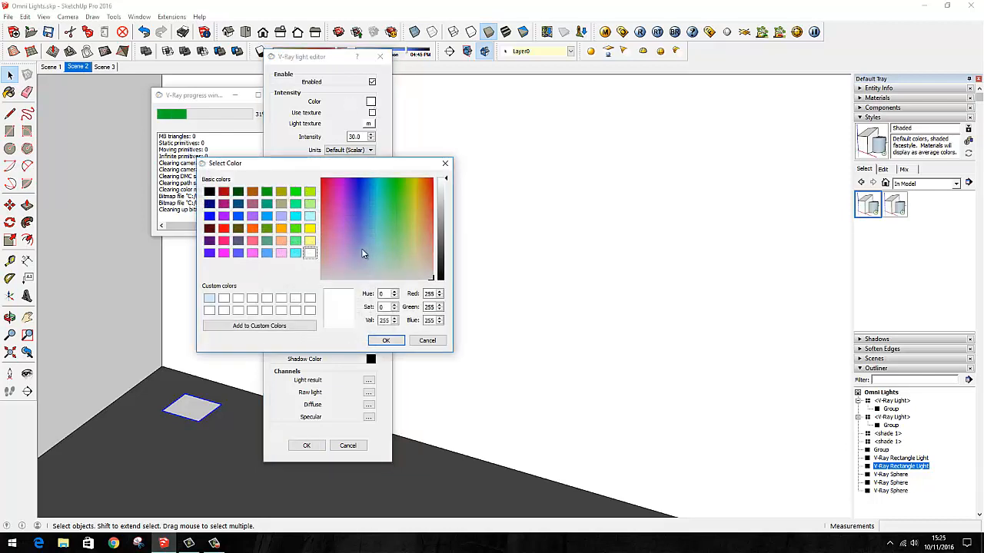
left_click_drag(362, 248, 342, 243)
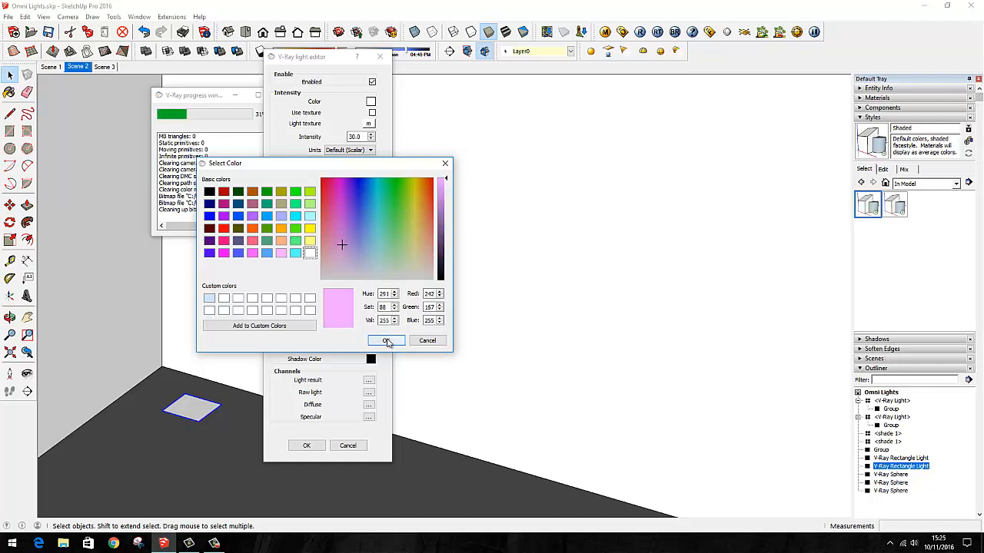
left_click(386, 341)
left_click(353, 136)
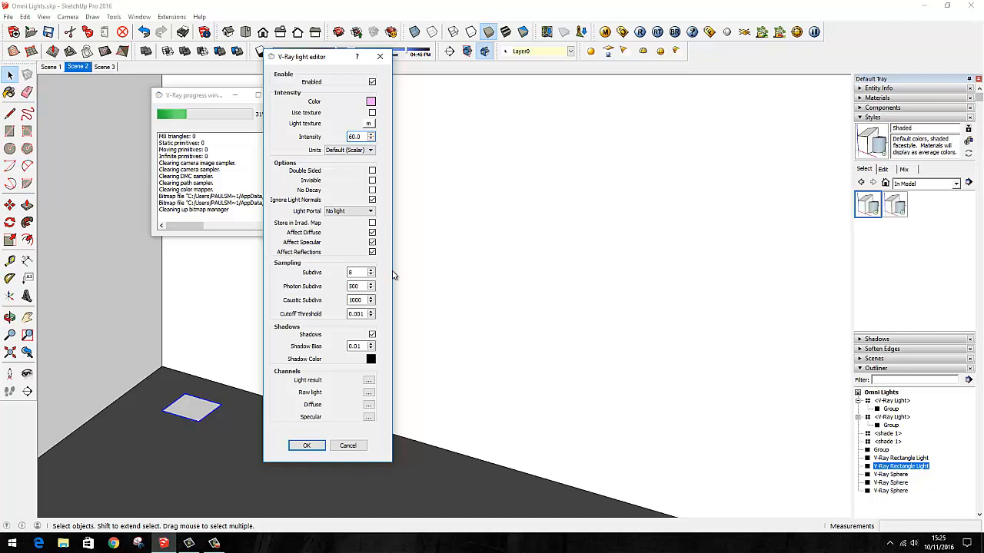
left_click(308, 452)
left_click(306, 447)
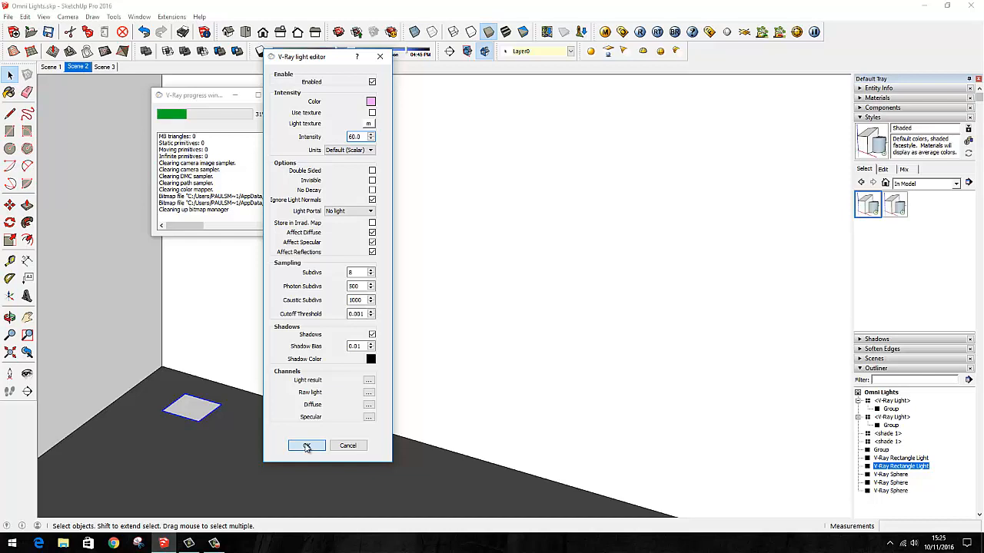
left_click(306, 447)
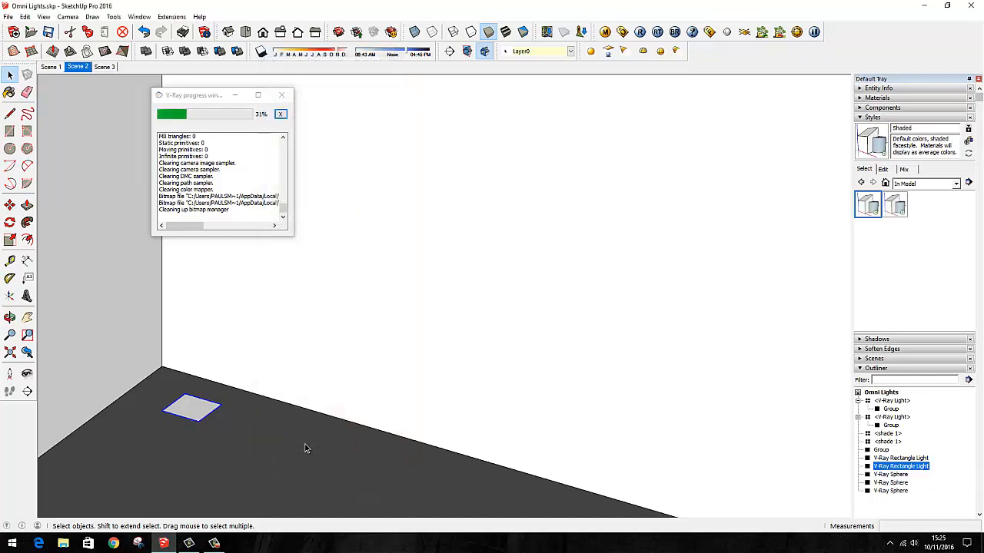
- In Scene 2, copy the corner light about 4994 mm along the window wall and divide the distance with /20 into an evenly spaced row
middle_click_drag(202, 448, 219, 428)
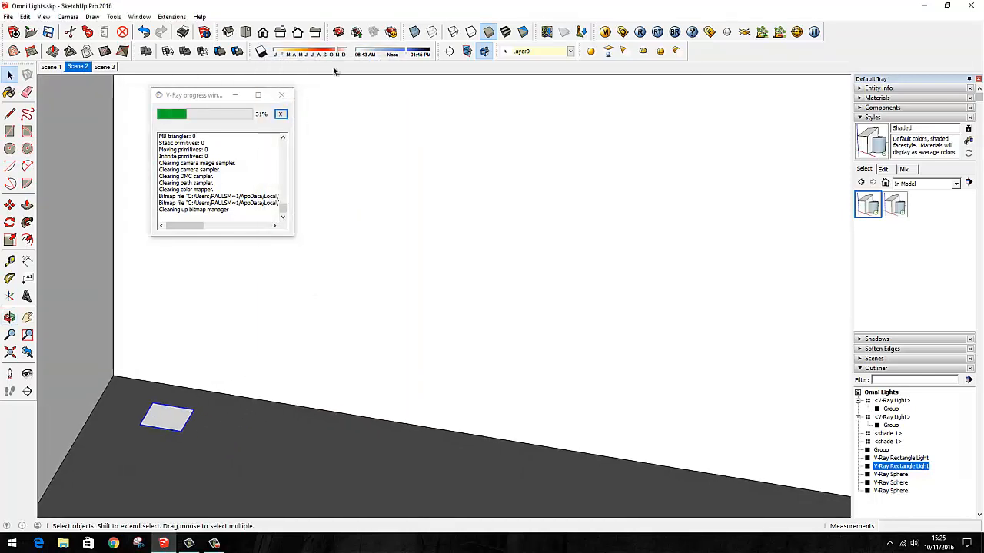
left_click(74, 67)
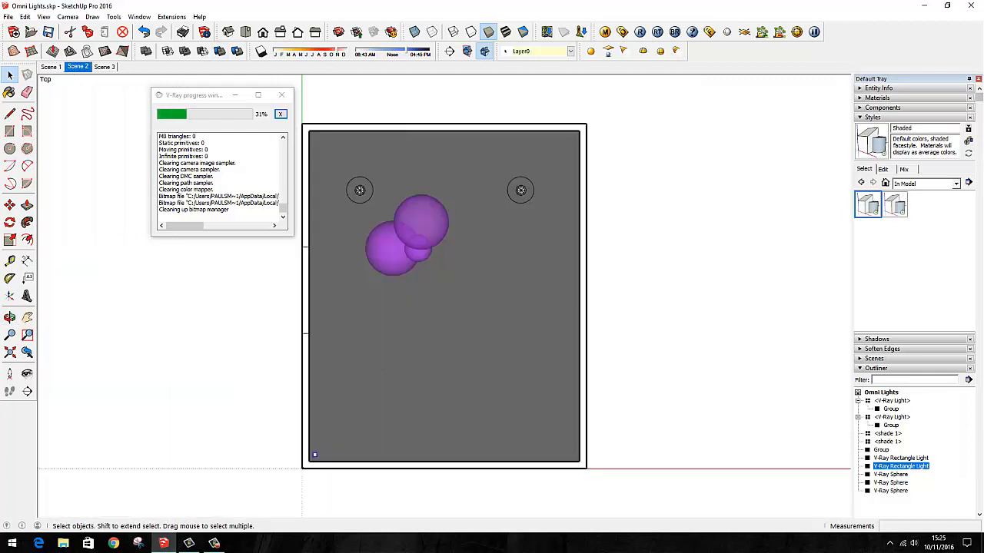
key("m")
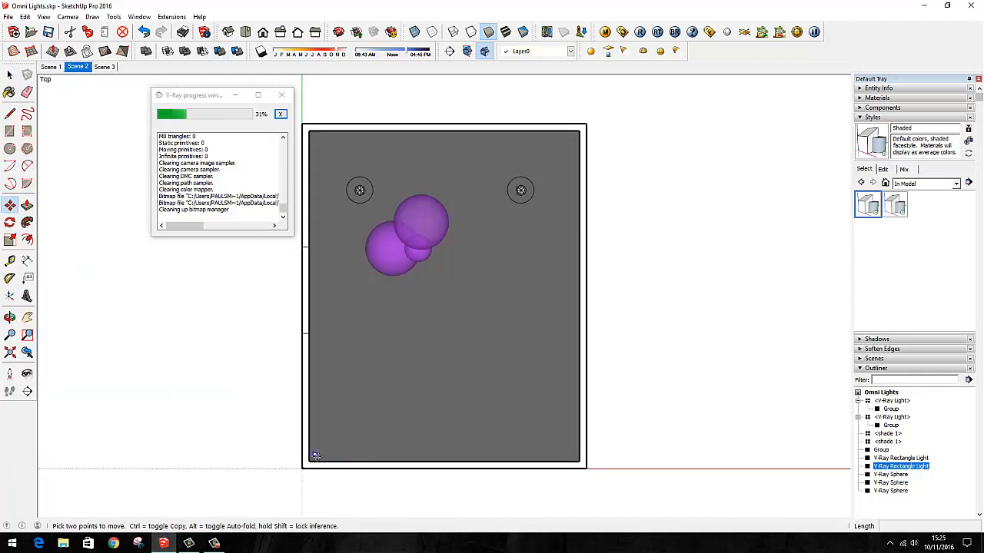
key("ctrl")
left_click(315, 455)
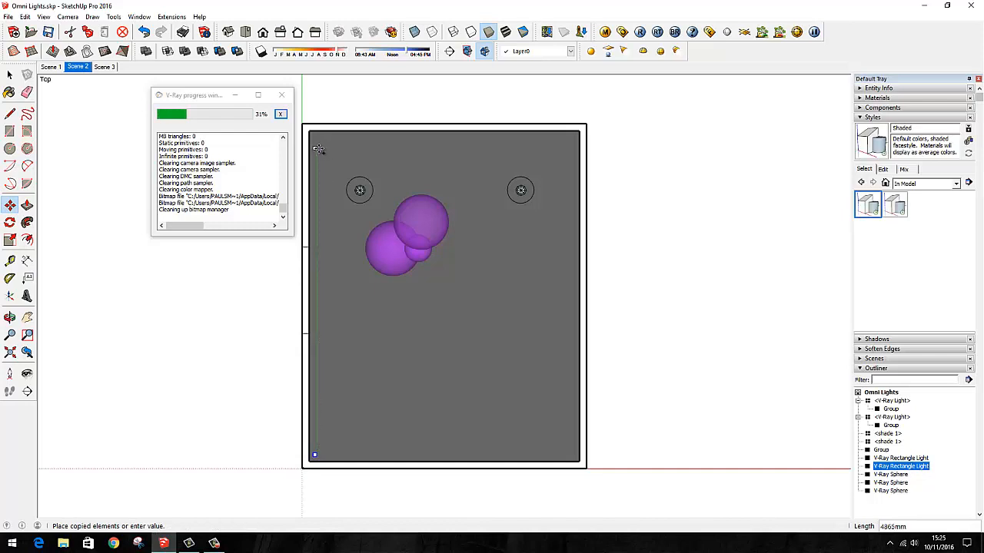
left_click(317, 140)
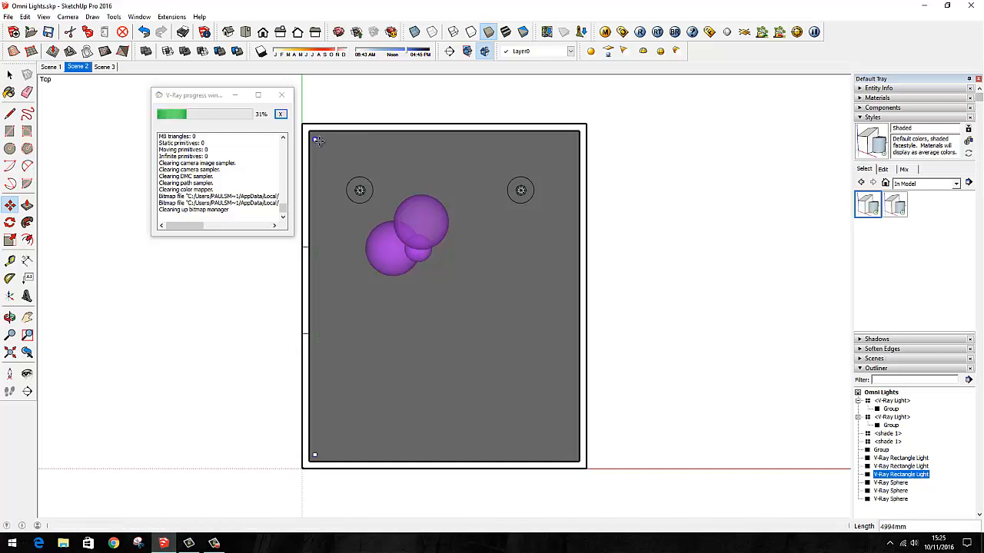
type("/20")
key("Return")
key("space")
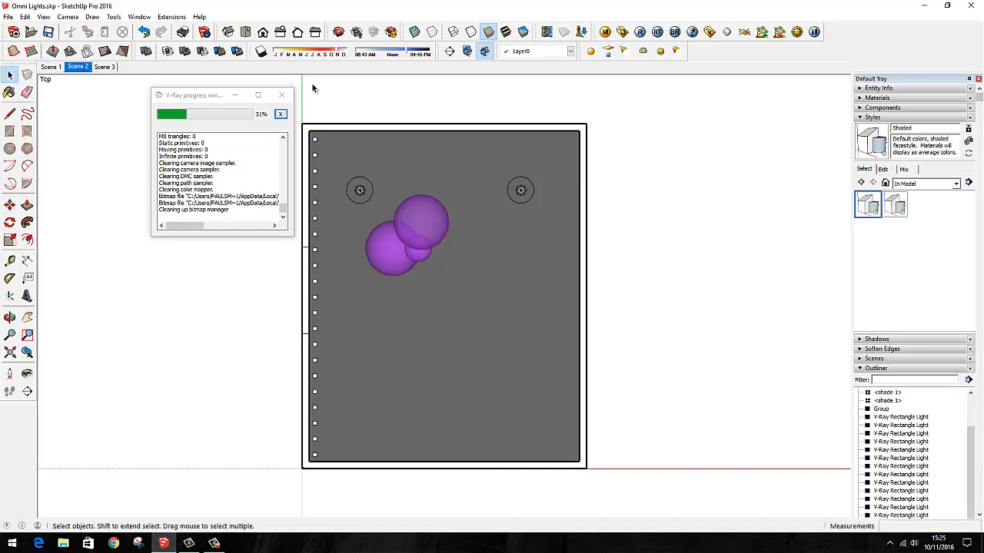
- Render the room from Scene 1 to check the row of pink floor lights, and close the frame buffer
left_click(51, 69)
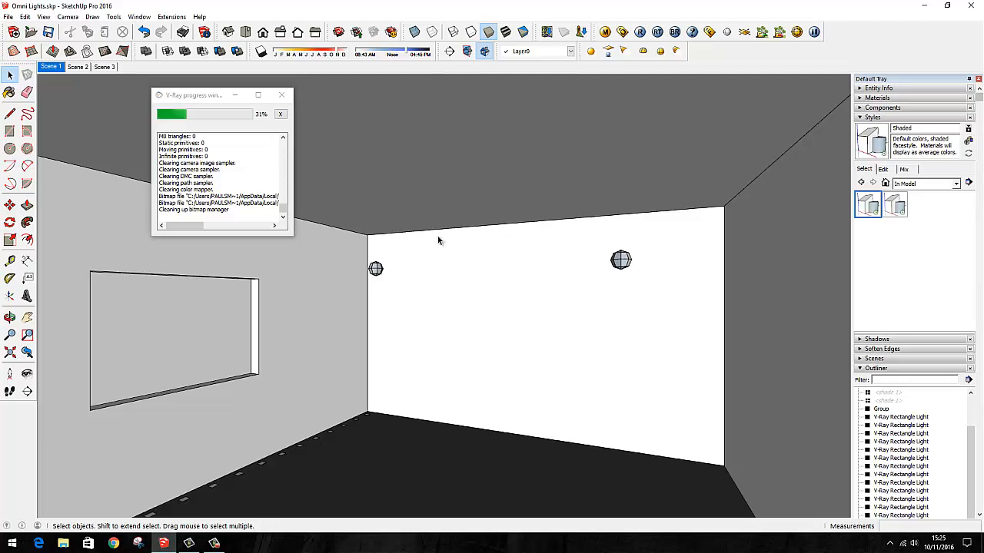
left_click(640, 33)
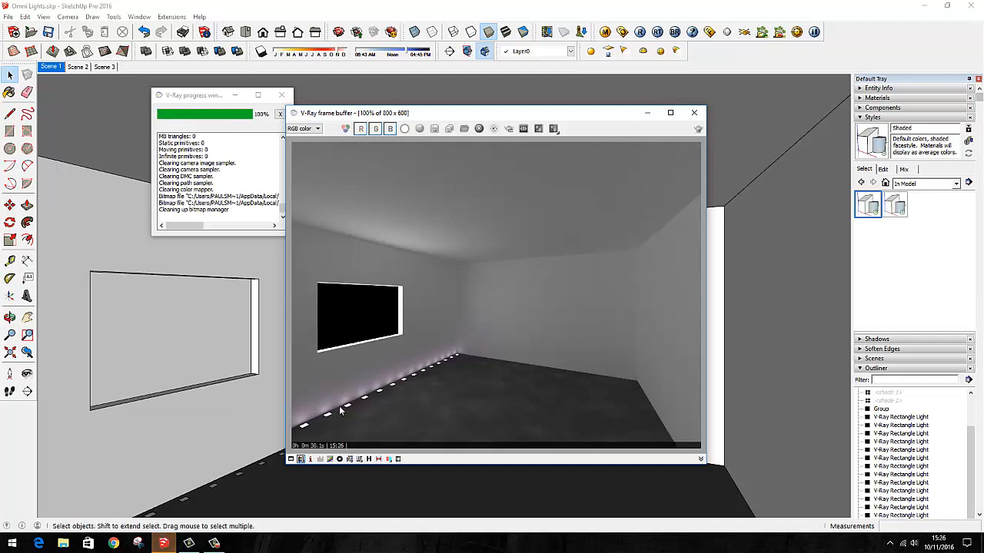
left_click(694, 112)
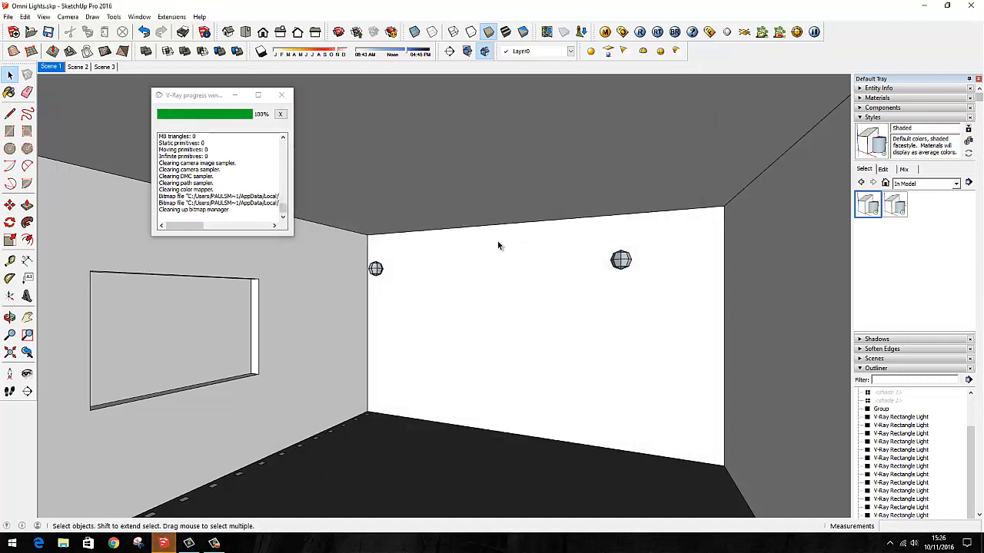
- In Scene 2, delete every rectangle light in the window-wall row except the original corner light
middle_click_drag(386, 410, 269, 474)
left_click(78, 67)
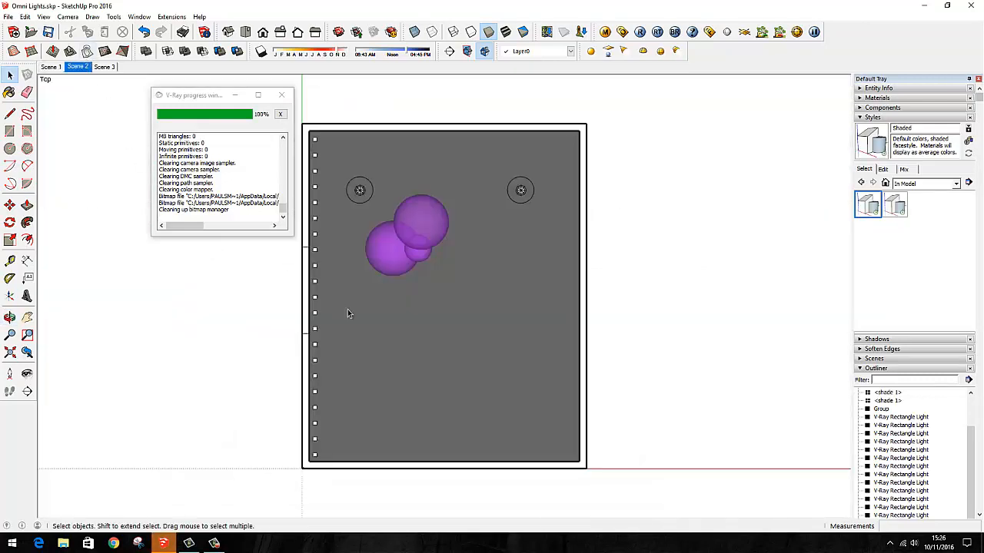
left_click_drag(307, 114, 330, 471)
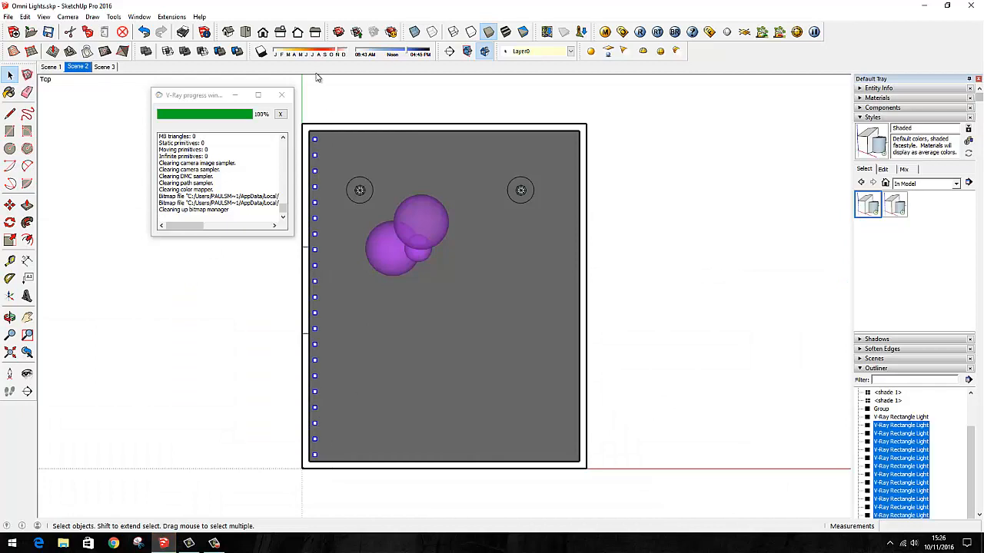
right_click(316, 140)
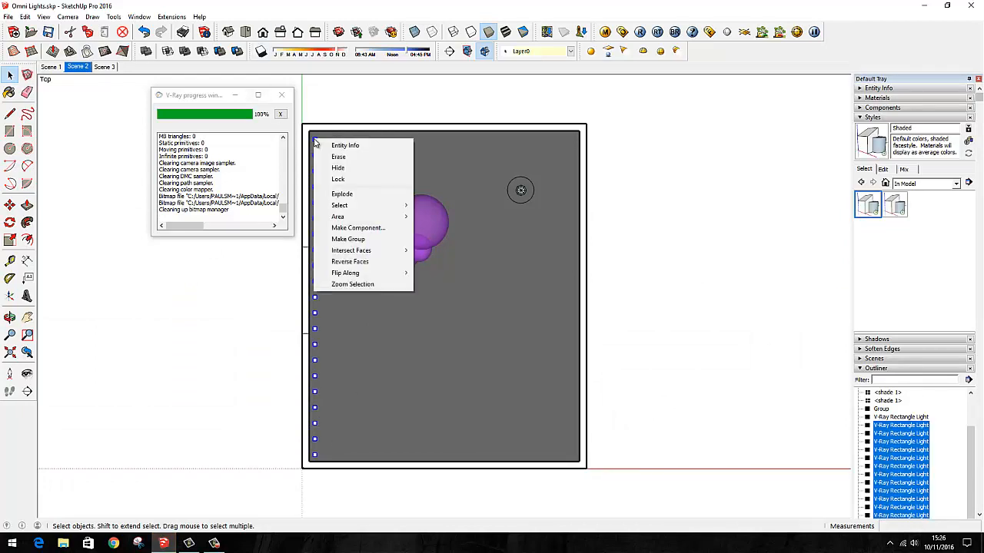
left_click(358, 331)
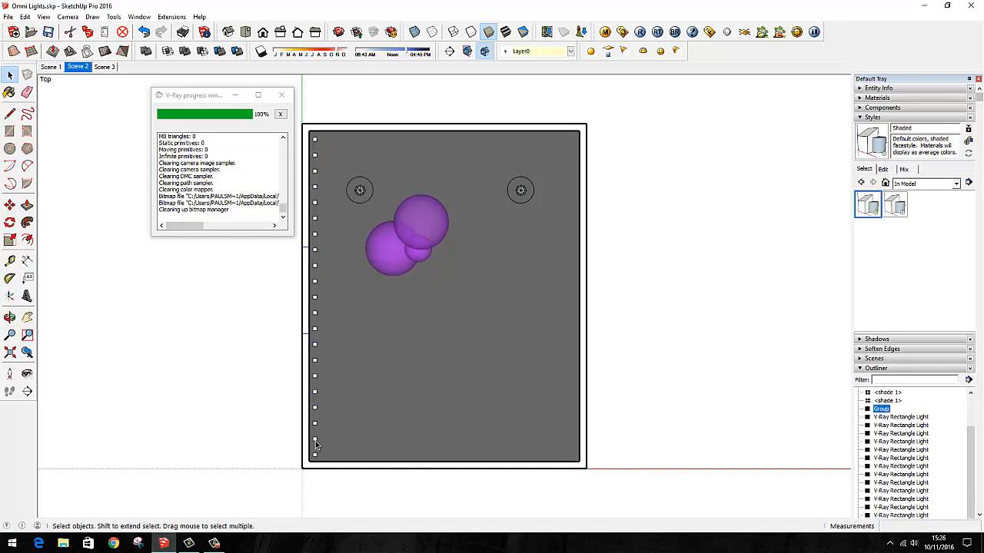
left_click_drag(300, 111, 330, 448)
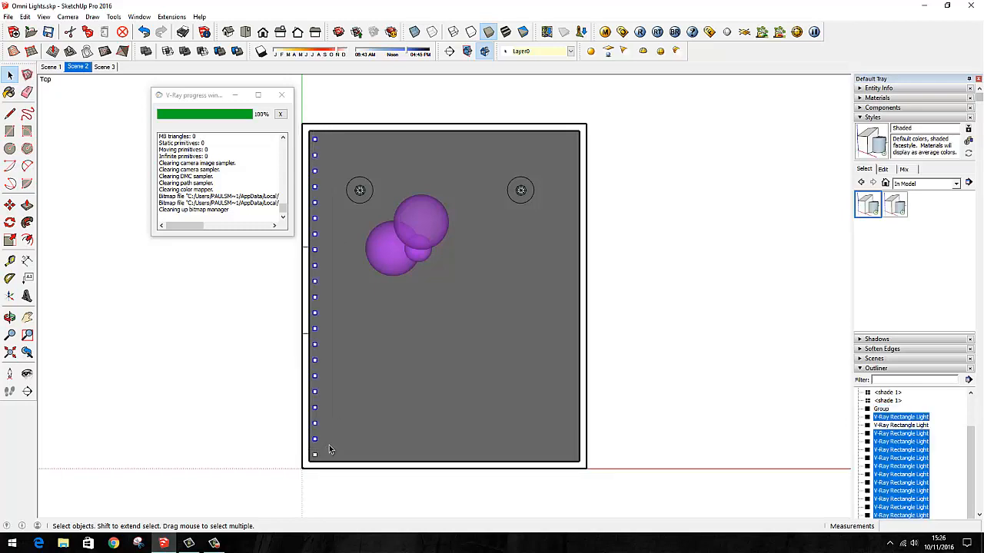
key("Delete")
- Enable No Decay in the V-Ray settings of the remaining corner rectangle light and apply the changes
right_click(314, 457)
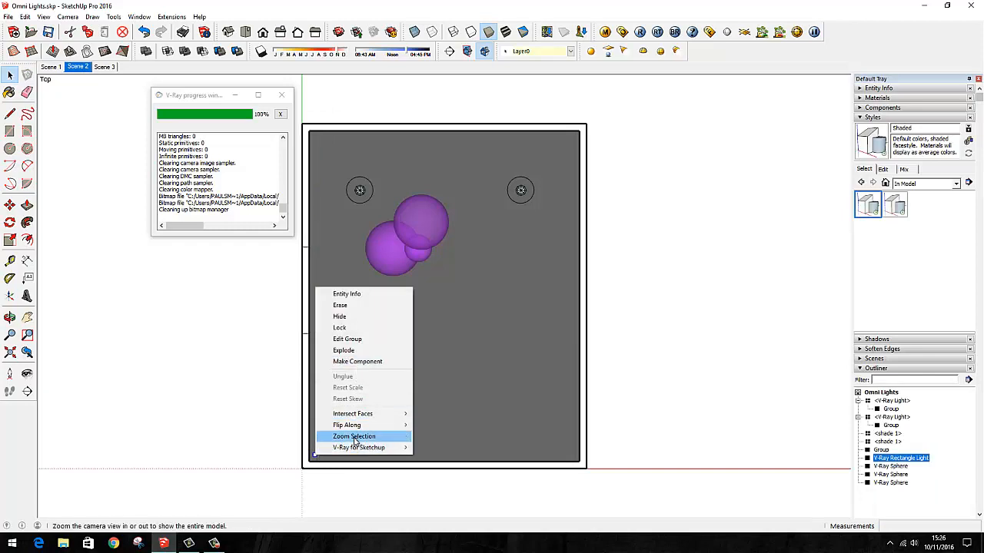
mouse_move(357, 448)
left_click(436, 446)
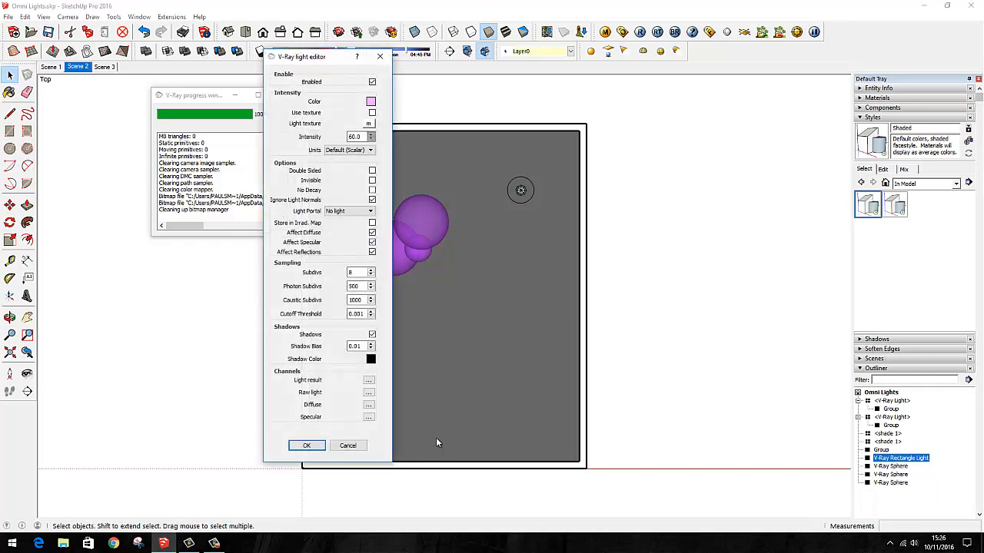
left_click(372, 191)
type("1")
left_click(306, 446)
- Copy the edited corner light about 5003 mm along the window wall, divide the distance with /20, and return to Scene 1
key("m")
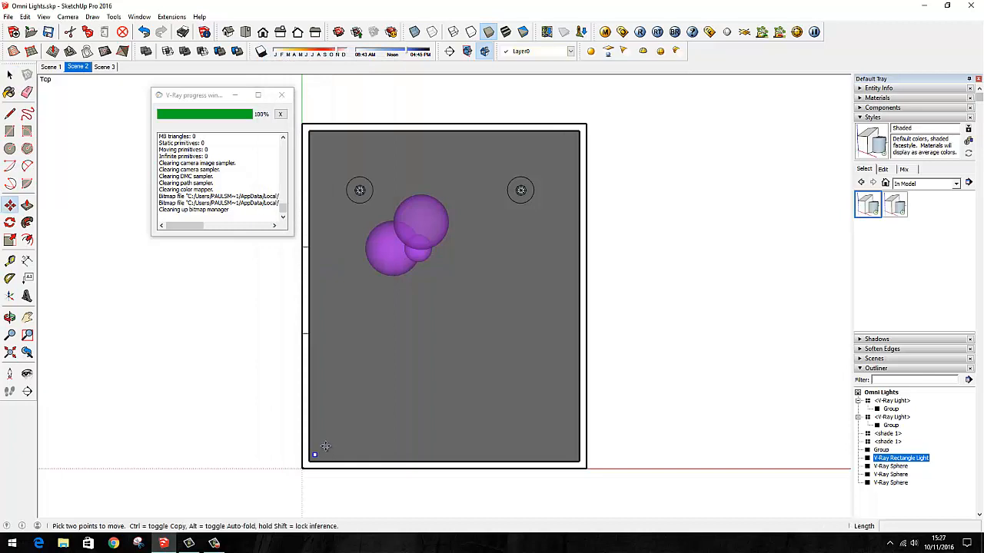
left_click(315, 455)
key("ctrl")
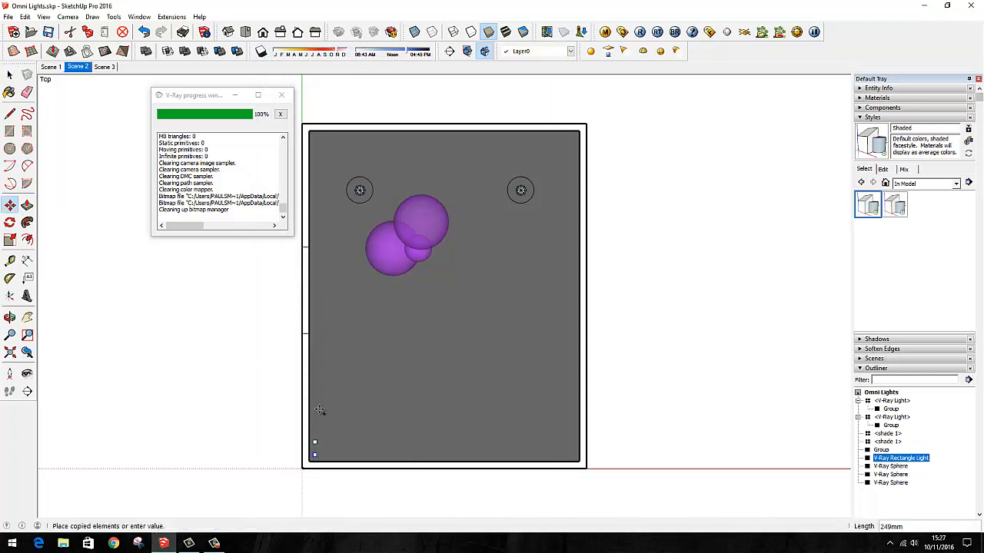
left_click(317, 140)
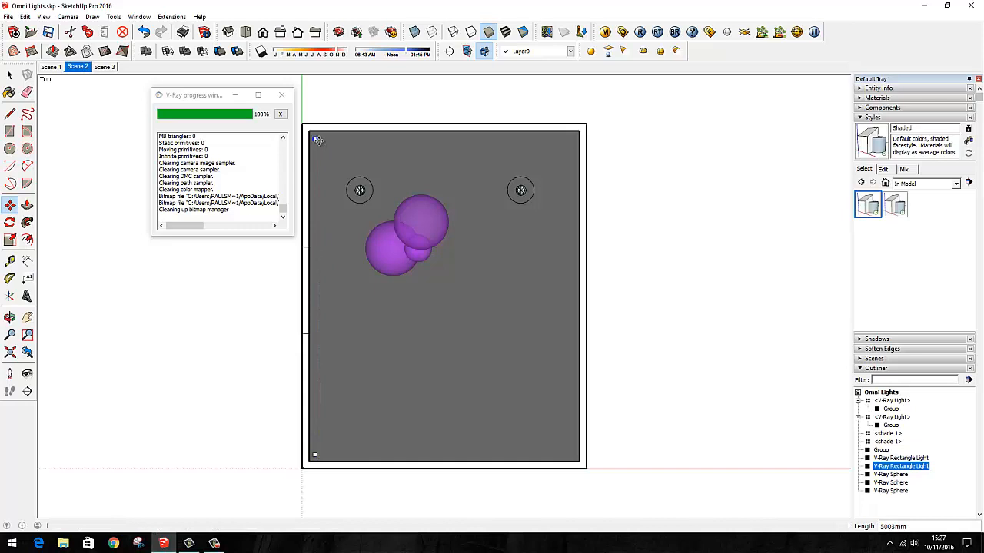
type("/20")
key("Return")
key("space")
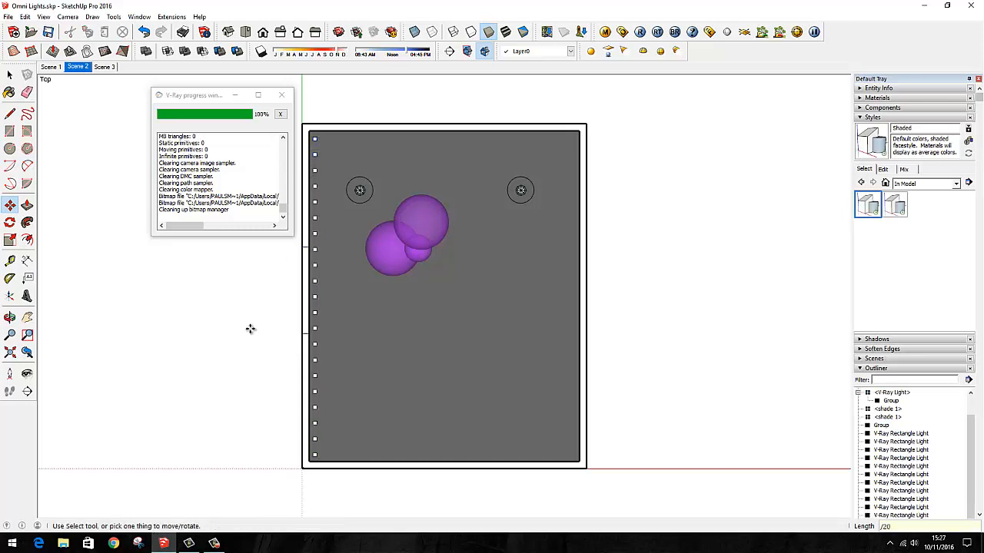
left_click(51, 67)
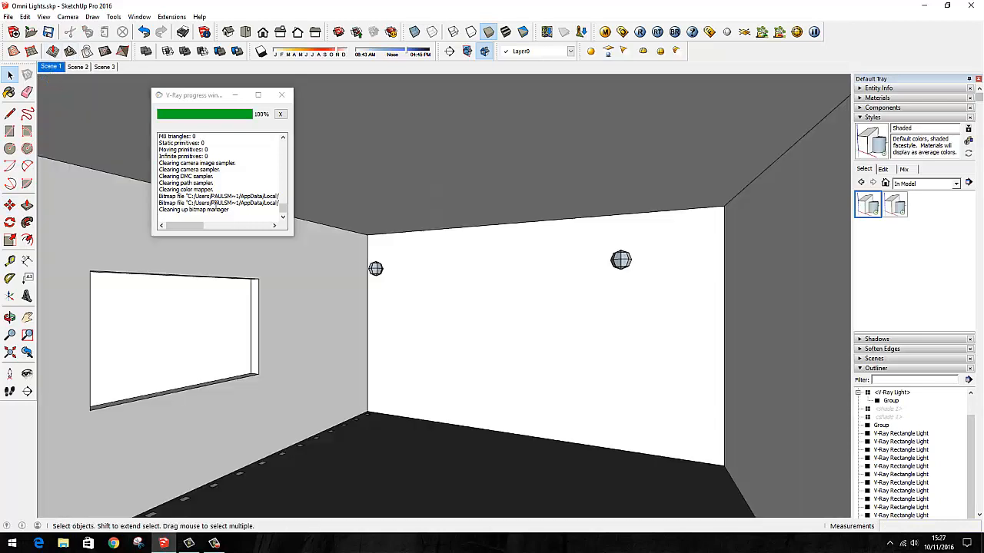
- Render the room from Scene 1 to examine the No Decay effect of the floor lights, and close the frame buffer
left_click(639, 32)
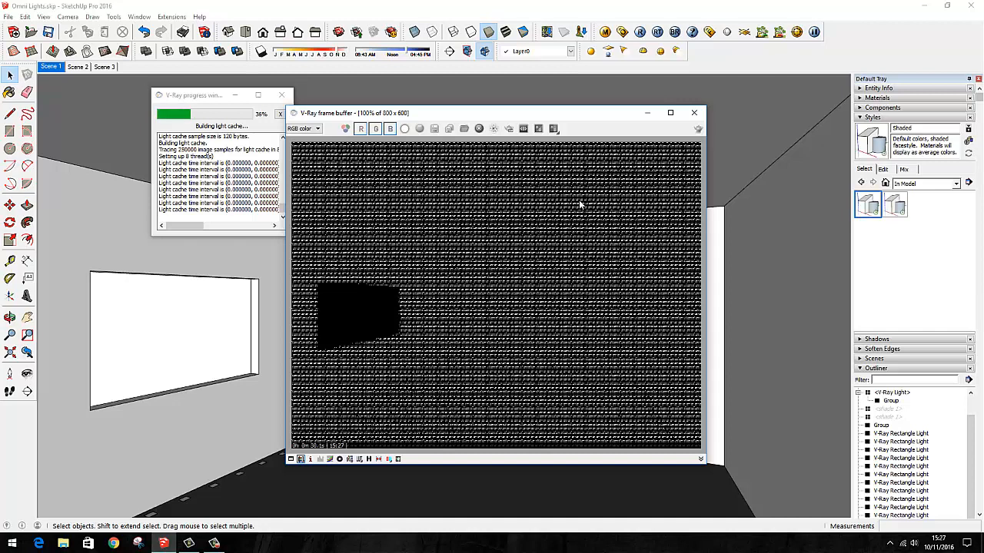
left_click(694, 114)
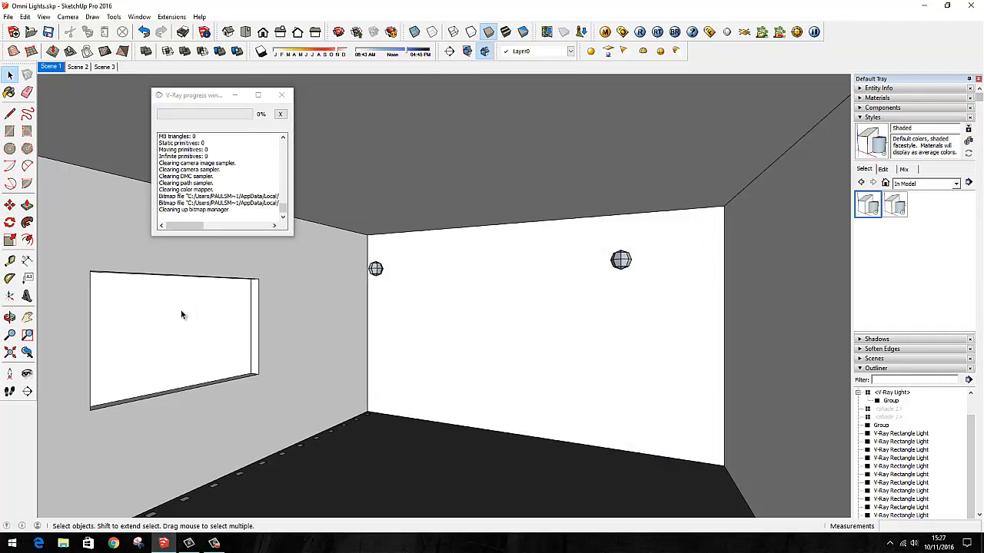
left_click_drag(128, 321, 214, 312)
- In Scene 2, delete all the floor lights along the window wall except the one in the lower corner of the plan
left_click(78, 67)
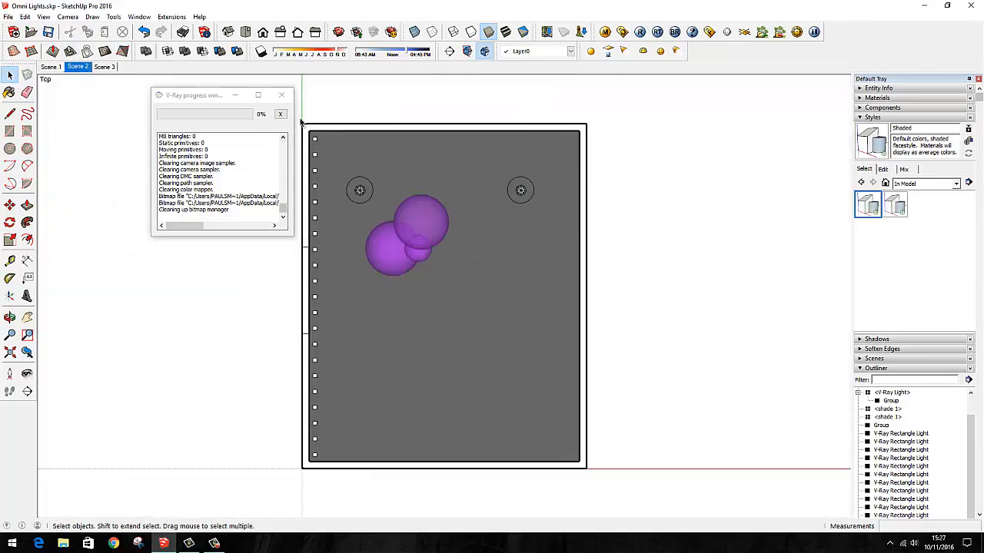
left_click_drag(302, 110, 332, 451)
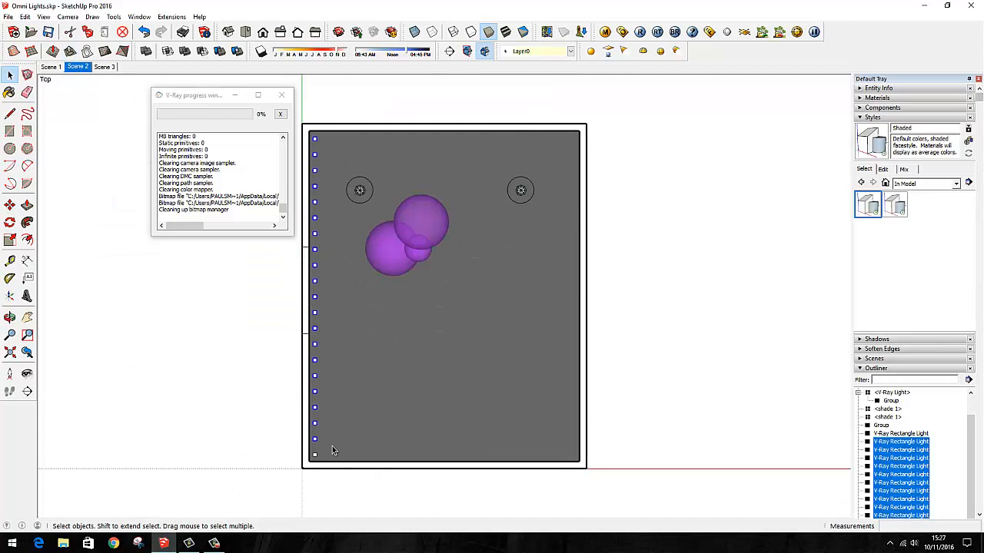
key("Delete")
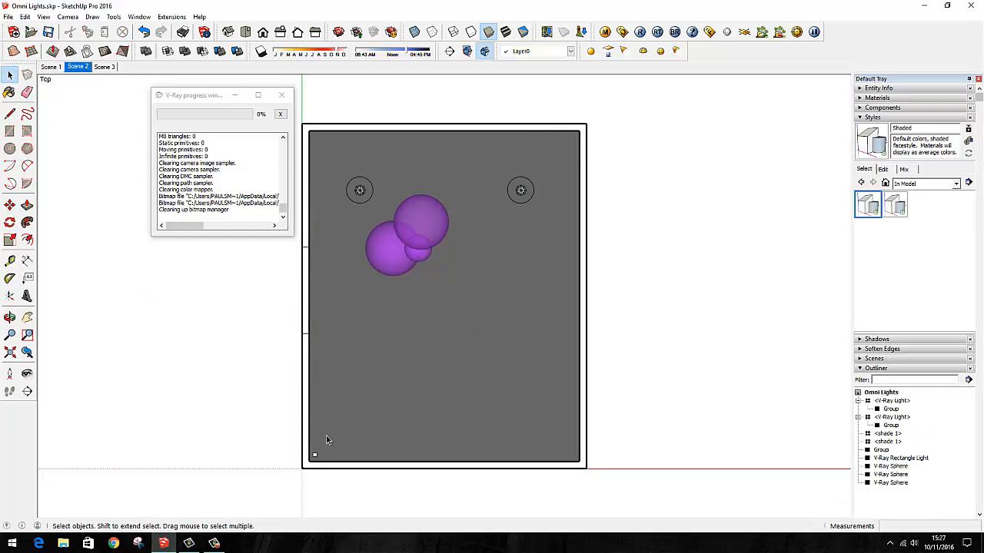
- Convert the remaining corner rectangle light from a group into a component
left_click(314, 455)
right_click(314, 456)
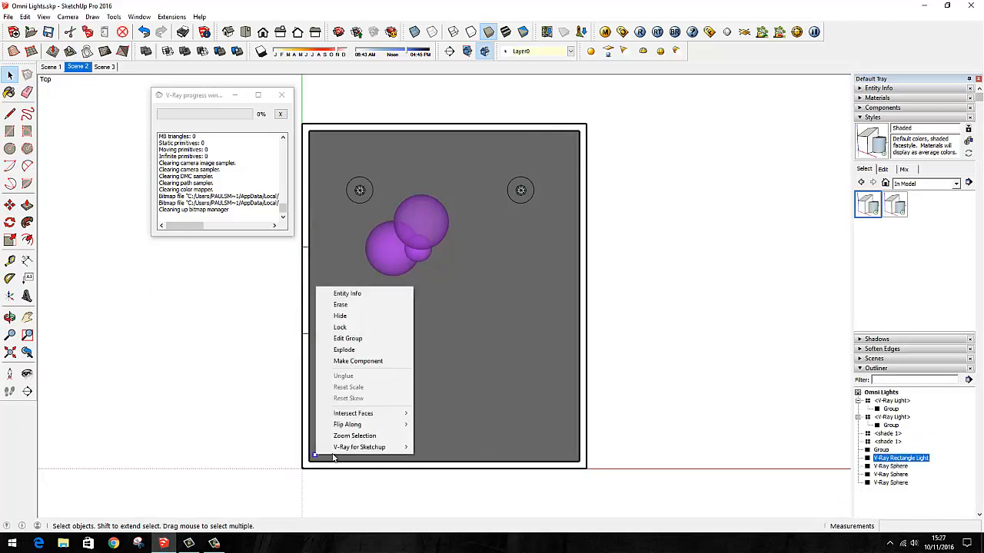
mouse_move(357, 449)
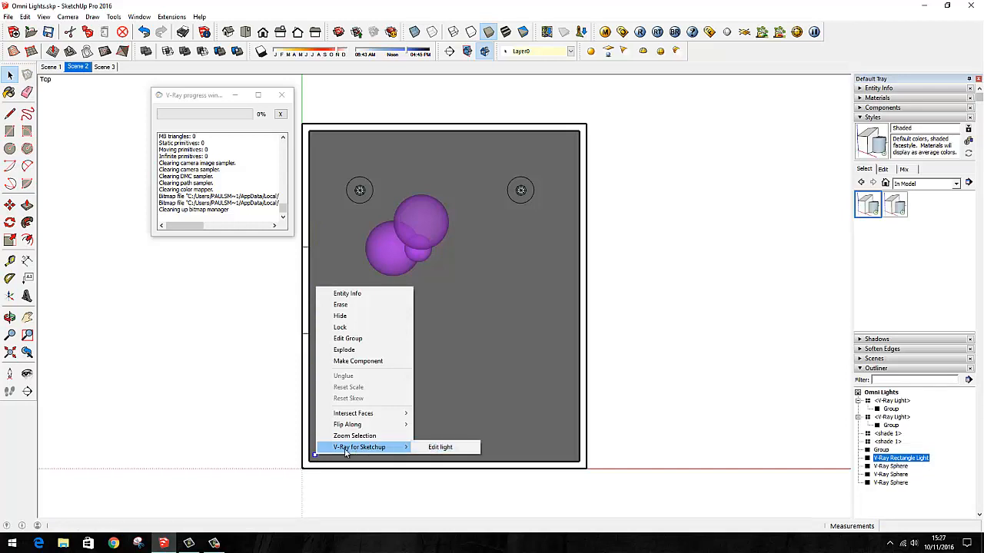
left_click(259, 438)
left_click(315, 457)
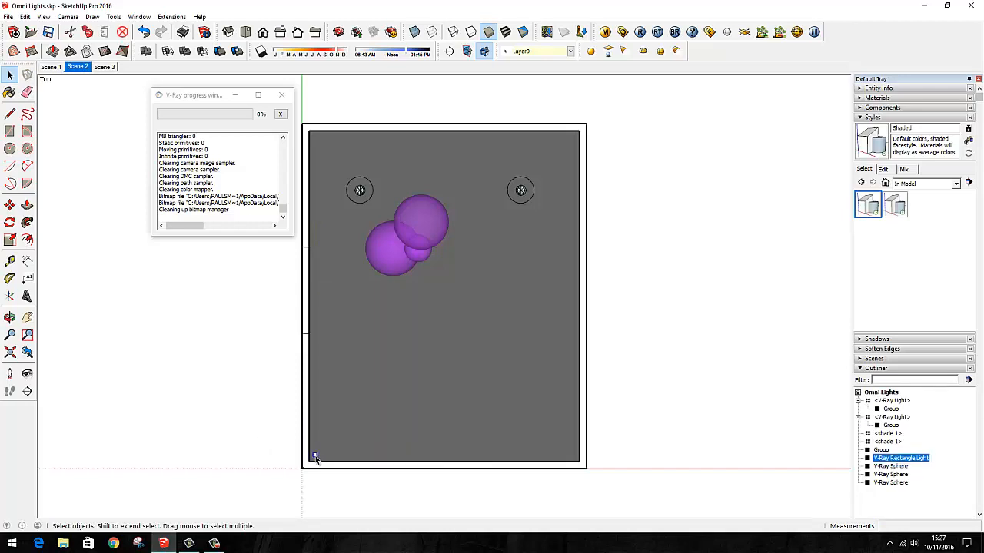
right_click(314, 457)
left_click(352, 367)
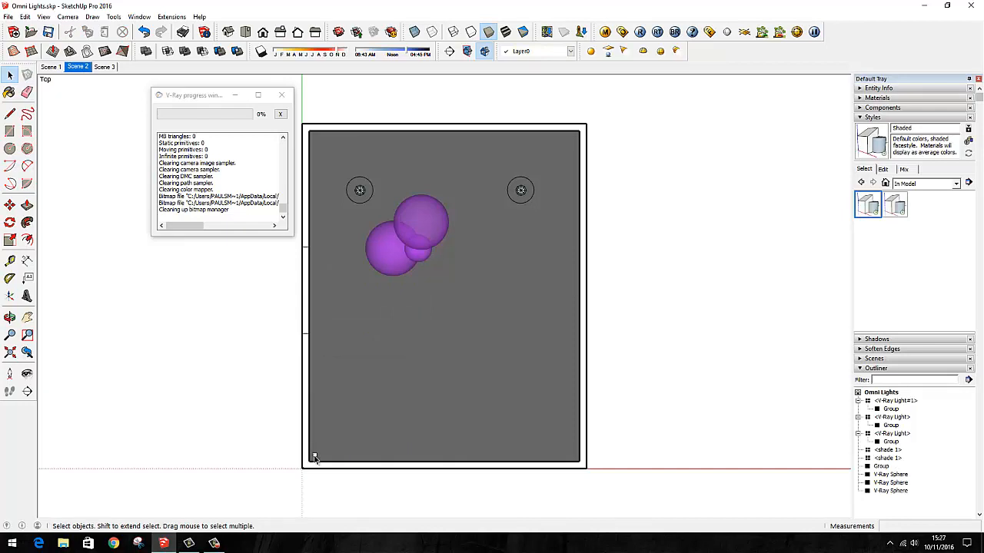
- Copy the corner light component about 5035 mm along the window wall and divide the distance with /20
left_click(314, 457)
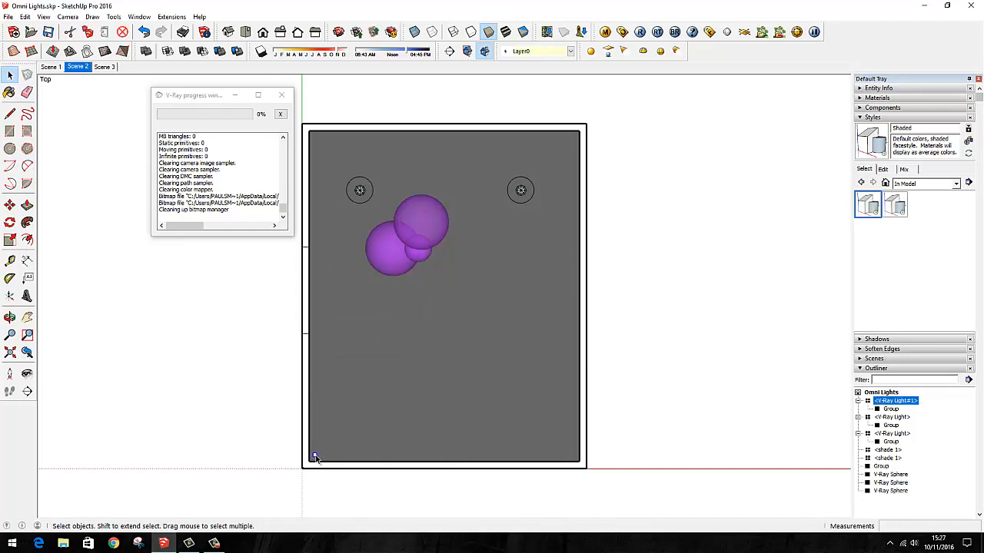
key("m")
left_click(315, 455)
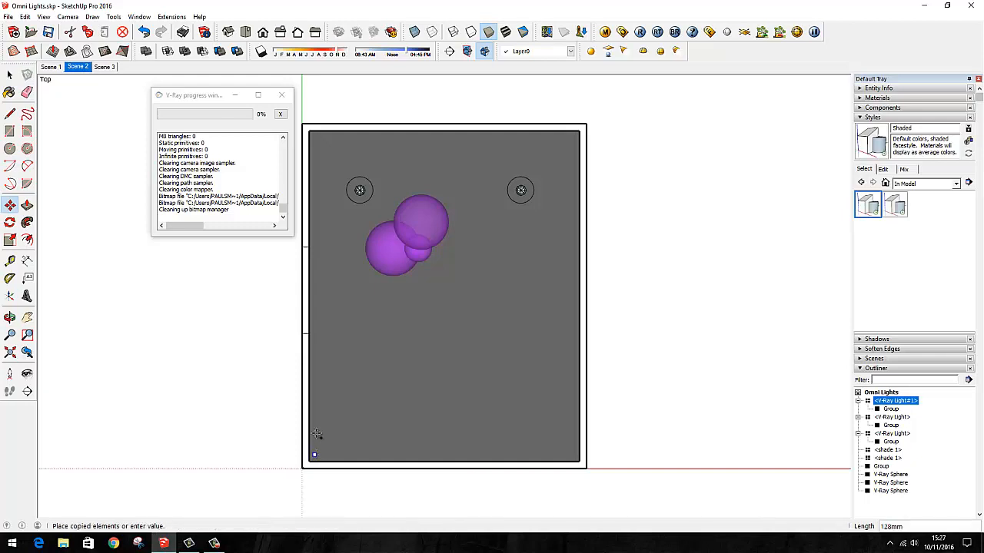
left_click(315, 138)
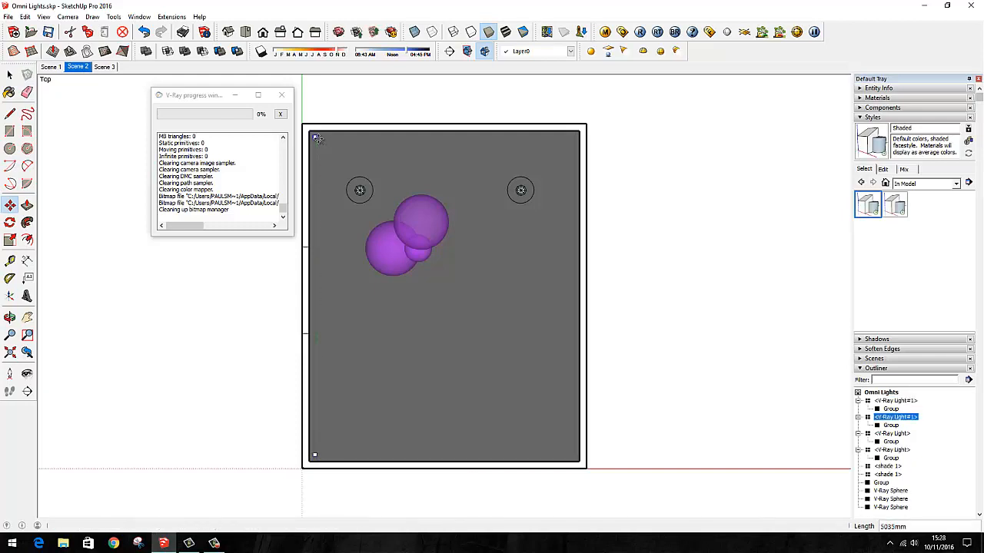
type("/")
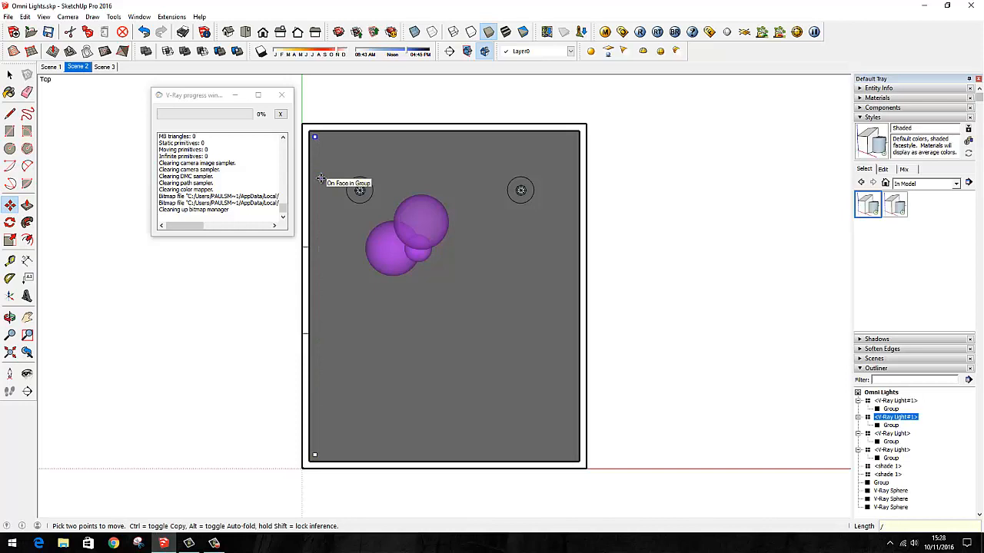
type("20")
key("Return")
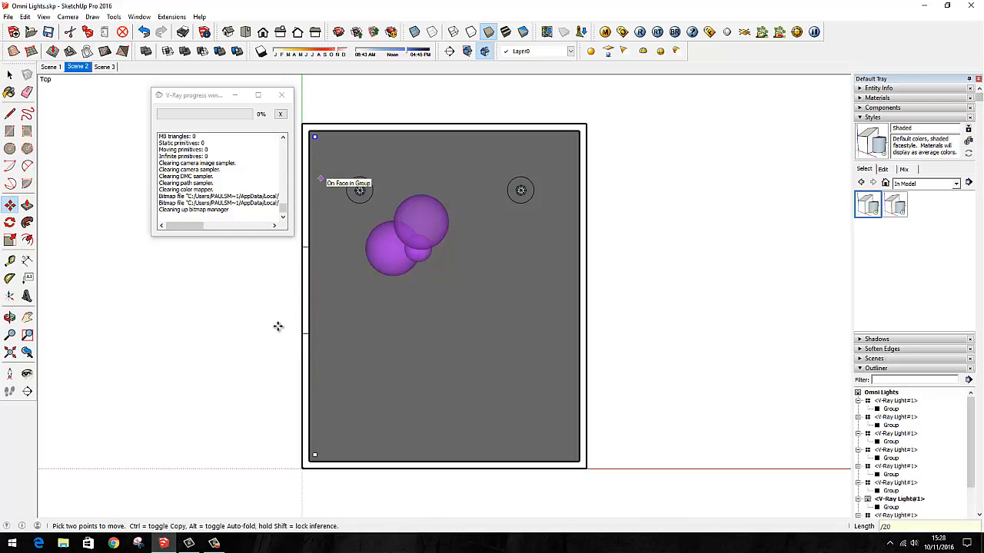
key("space")
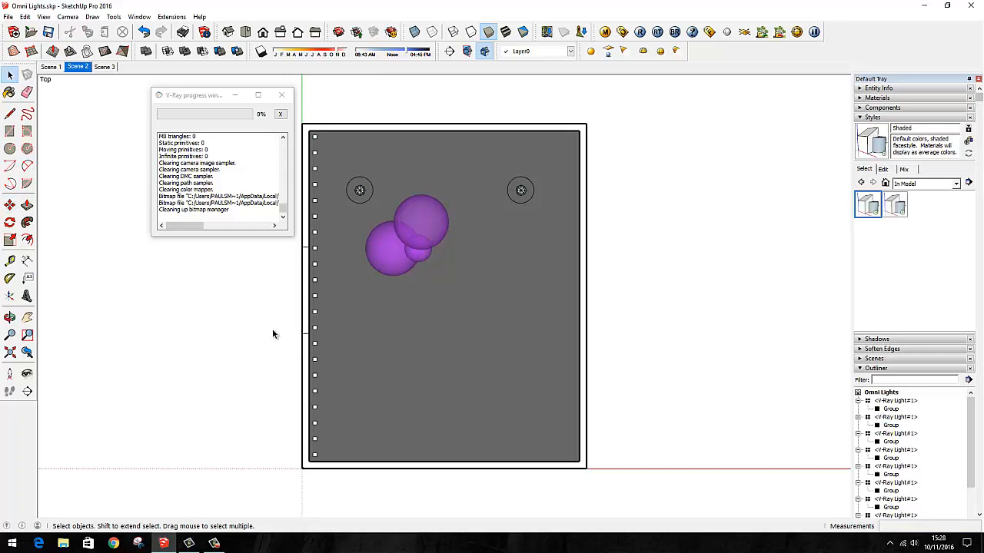
- From Scene 1, edit the light inside one component: set its intensity to 100, disable No Decay and enable Double Sided
left_click(50, 67)
scroll(319, 442, "up", 5)
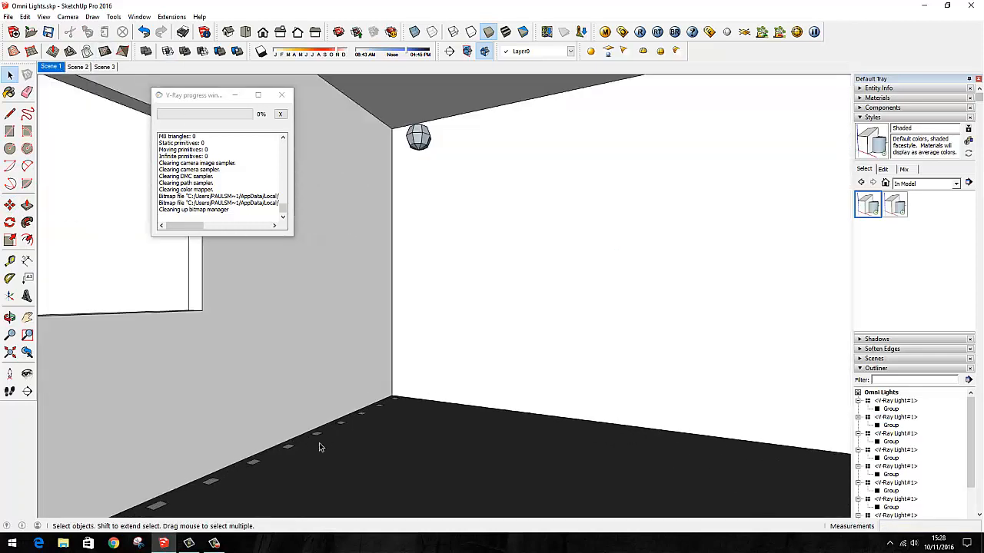
key("ctrl+a")
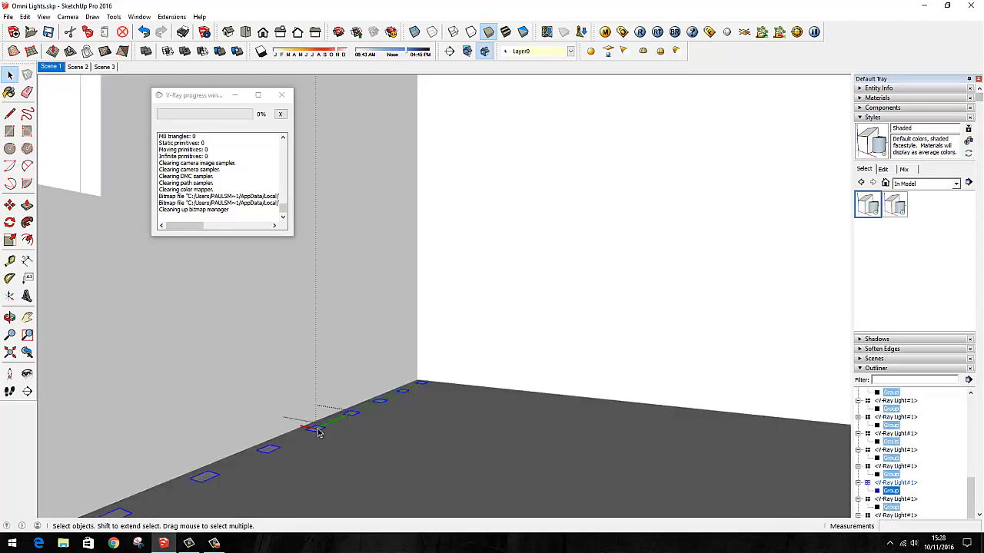
right_click(315, 429)
mouse_move(367, 421)
left_click(442, 421)
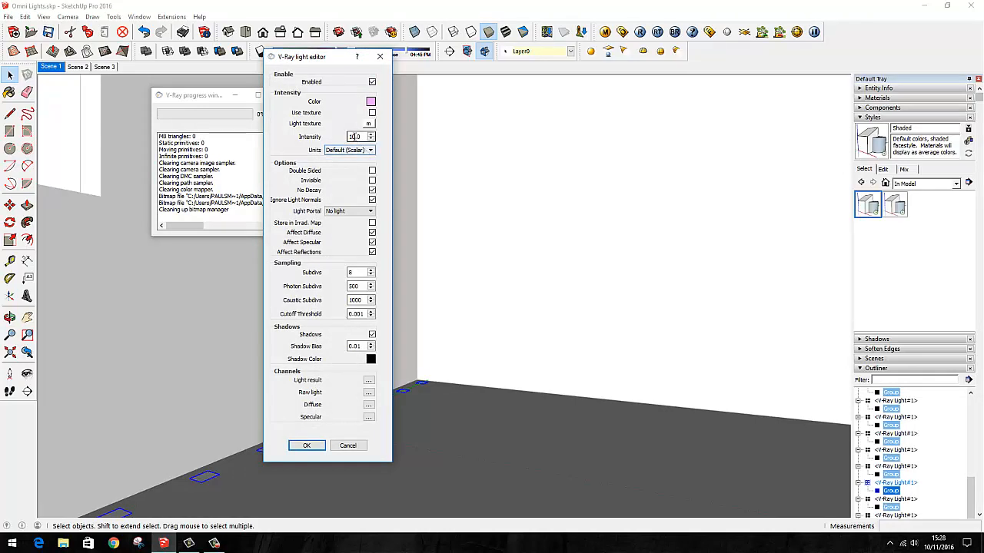
left_click(371, 191)
type("0")
key("BackSpace")
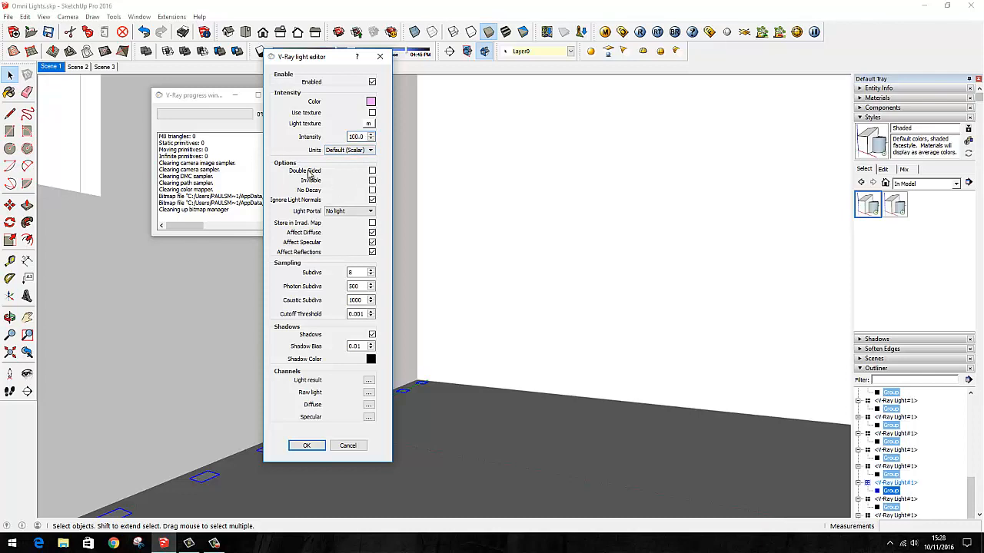
left_click(372, 171)
left_click(304, 446)
- Render the room from Scene 1 with the edited light components
left_click(51, 67)
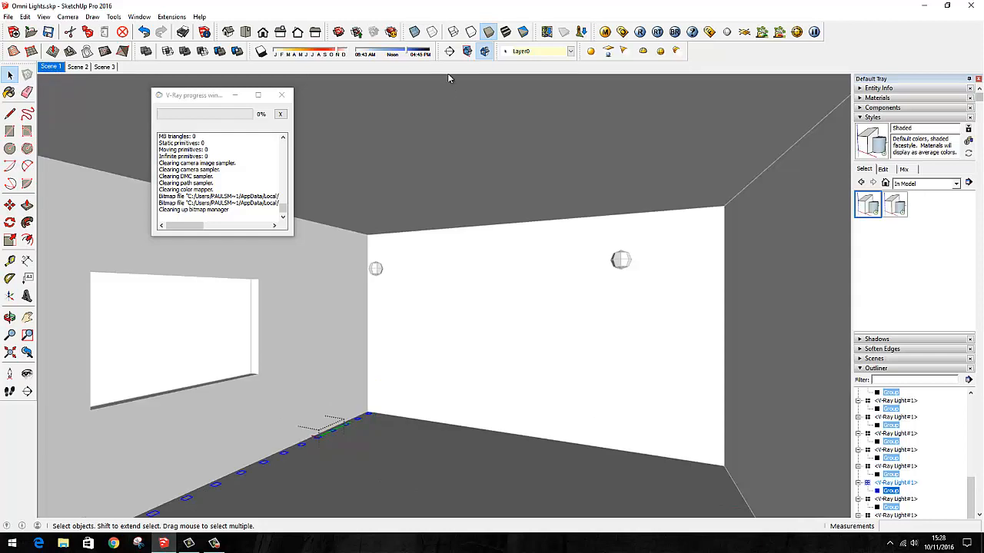
left_click(640, 33)
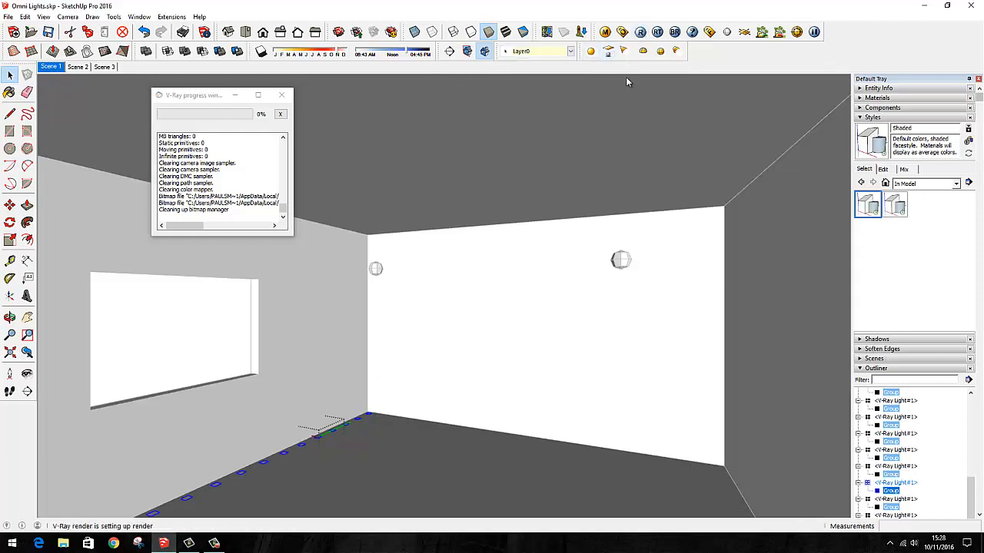